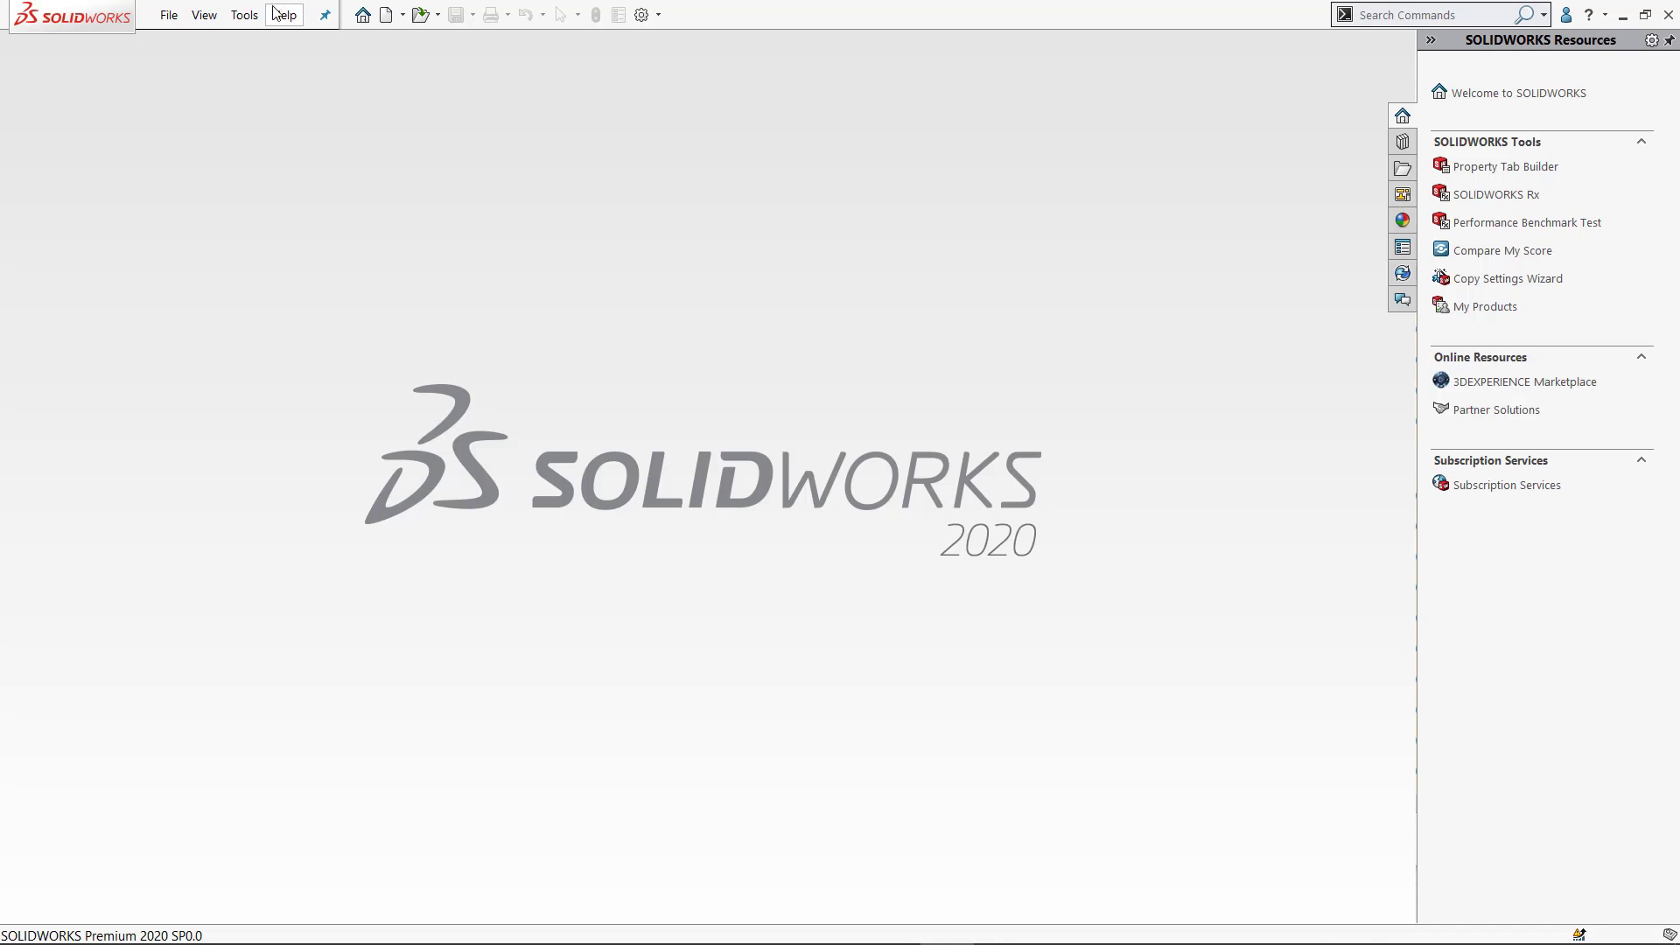
Step: Start licence deactivation from Help > Licenses and select only SOLIDWORKS as the product
left_click(277, 13)
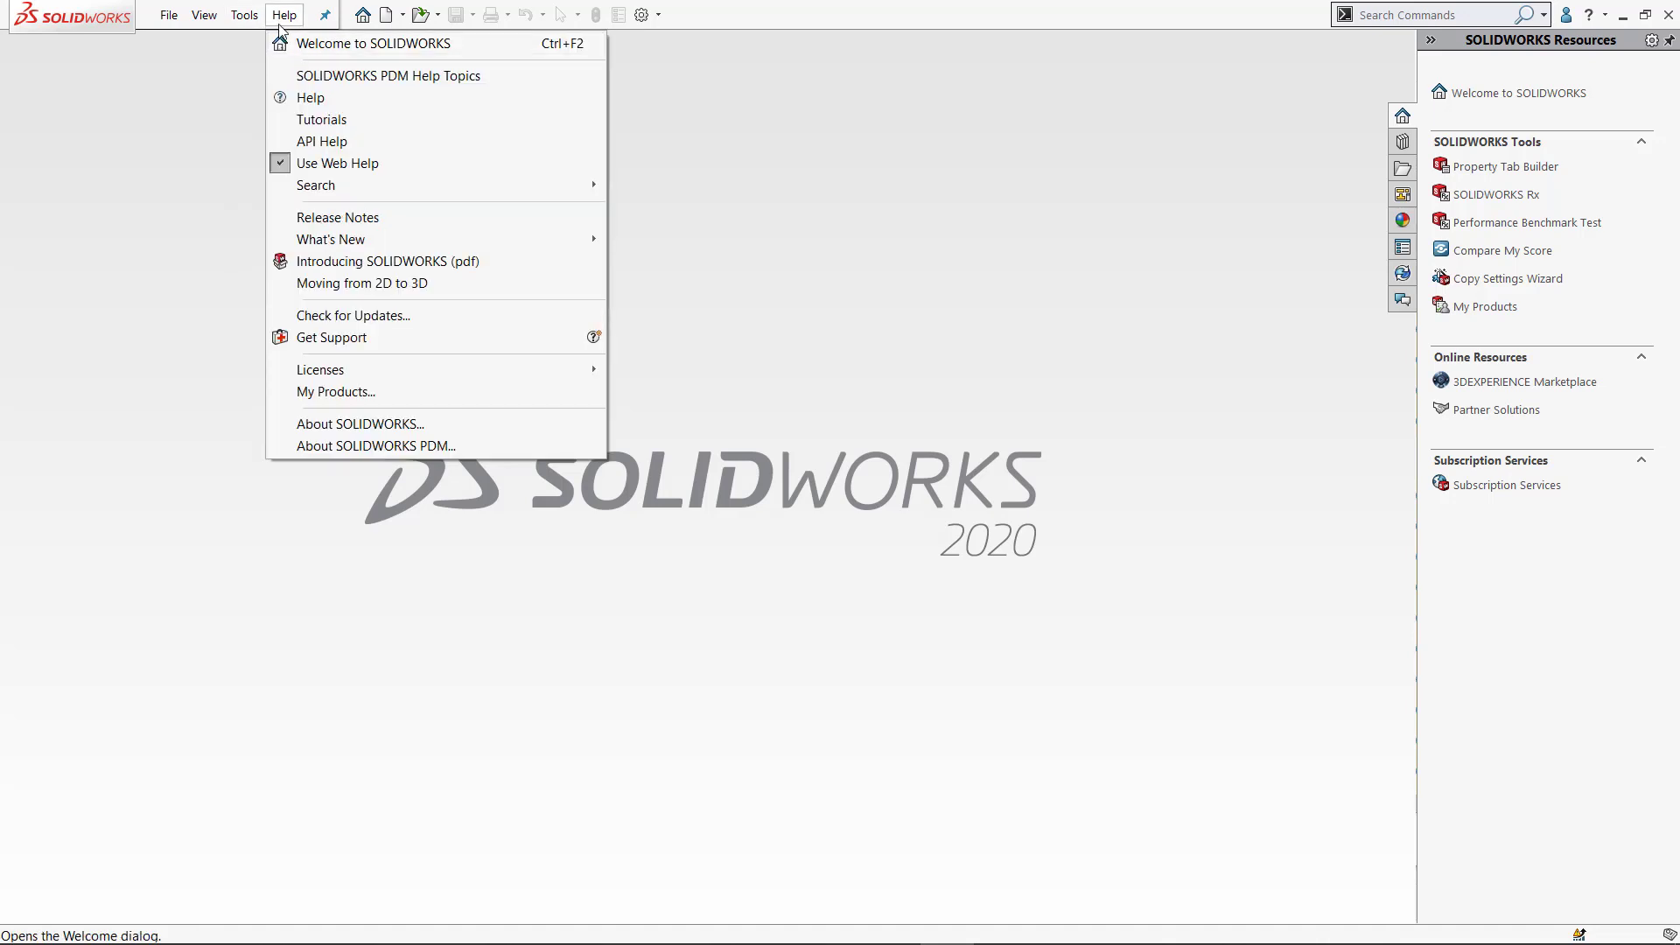
mouse_move(332, 378)
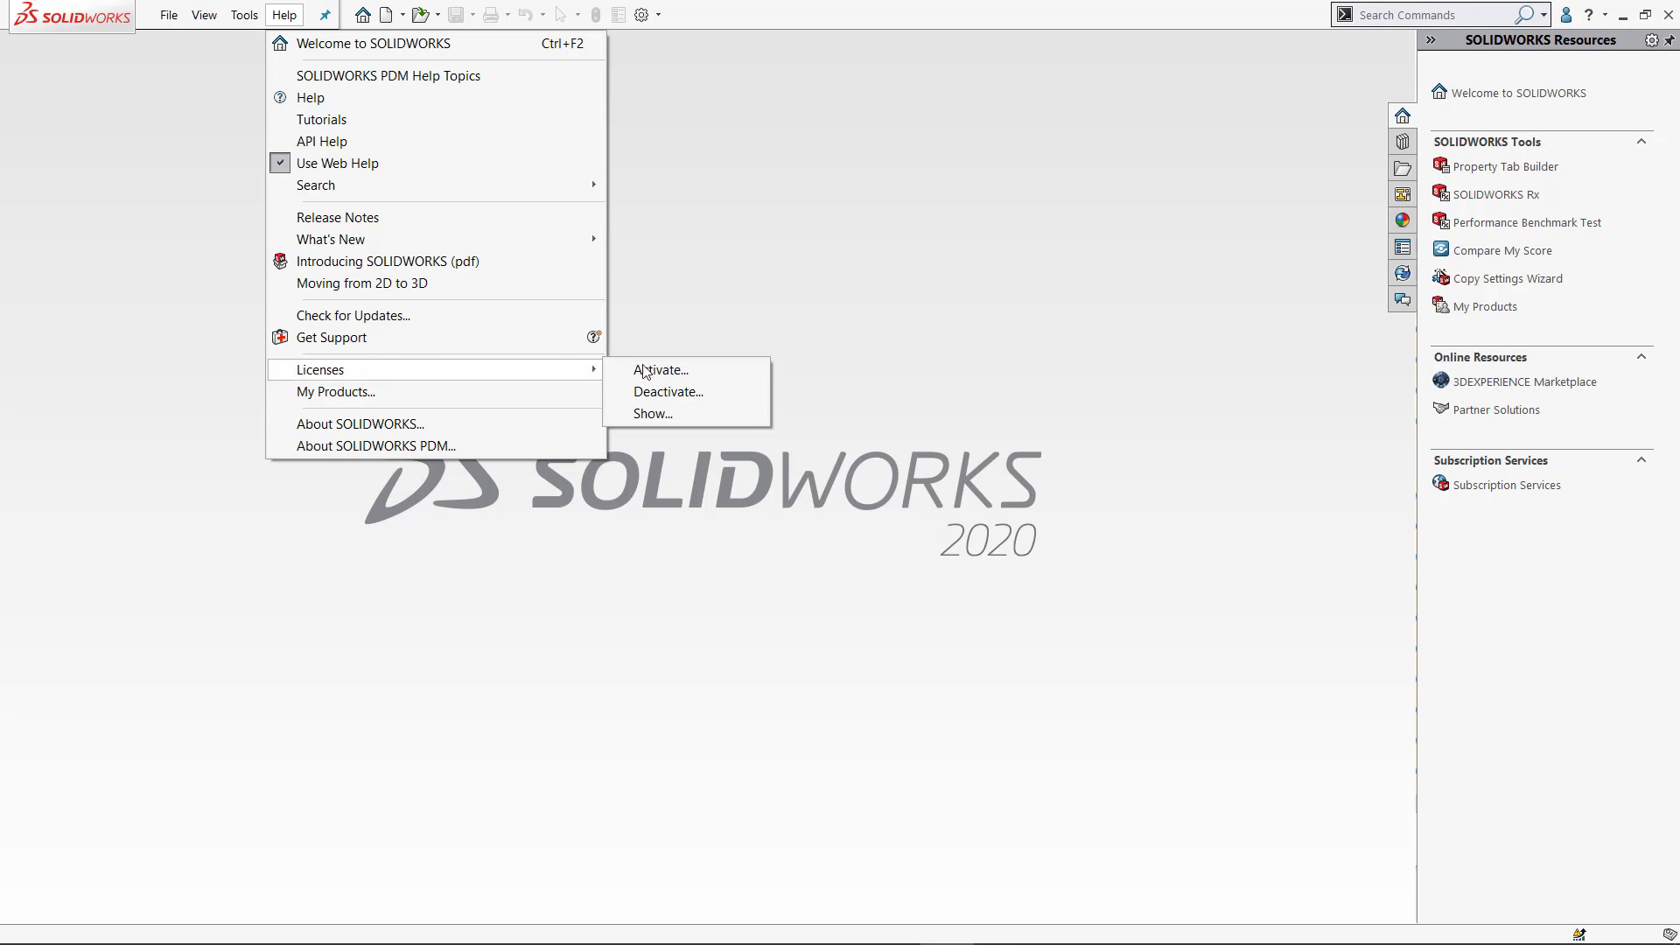
left_click(698, 394)
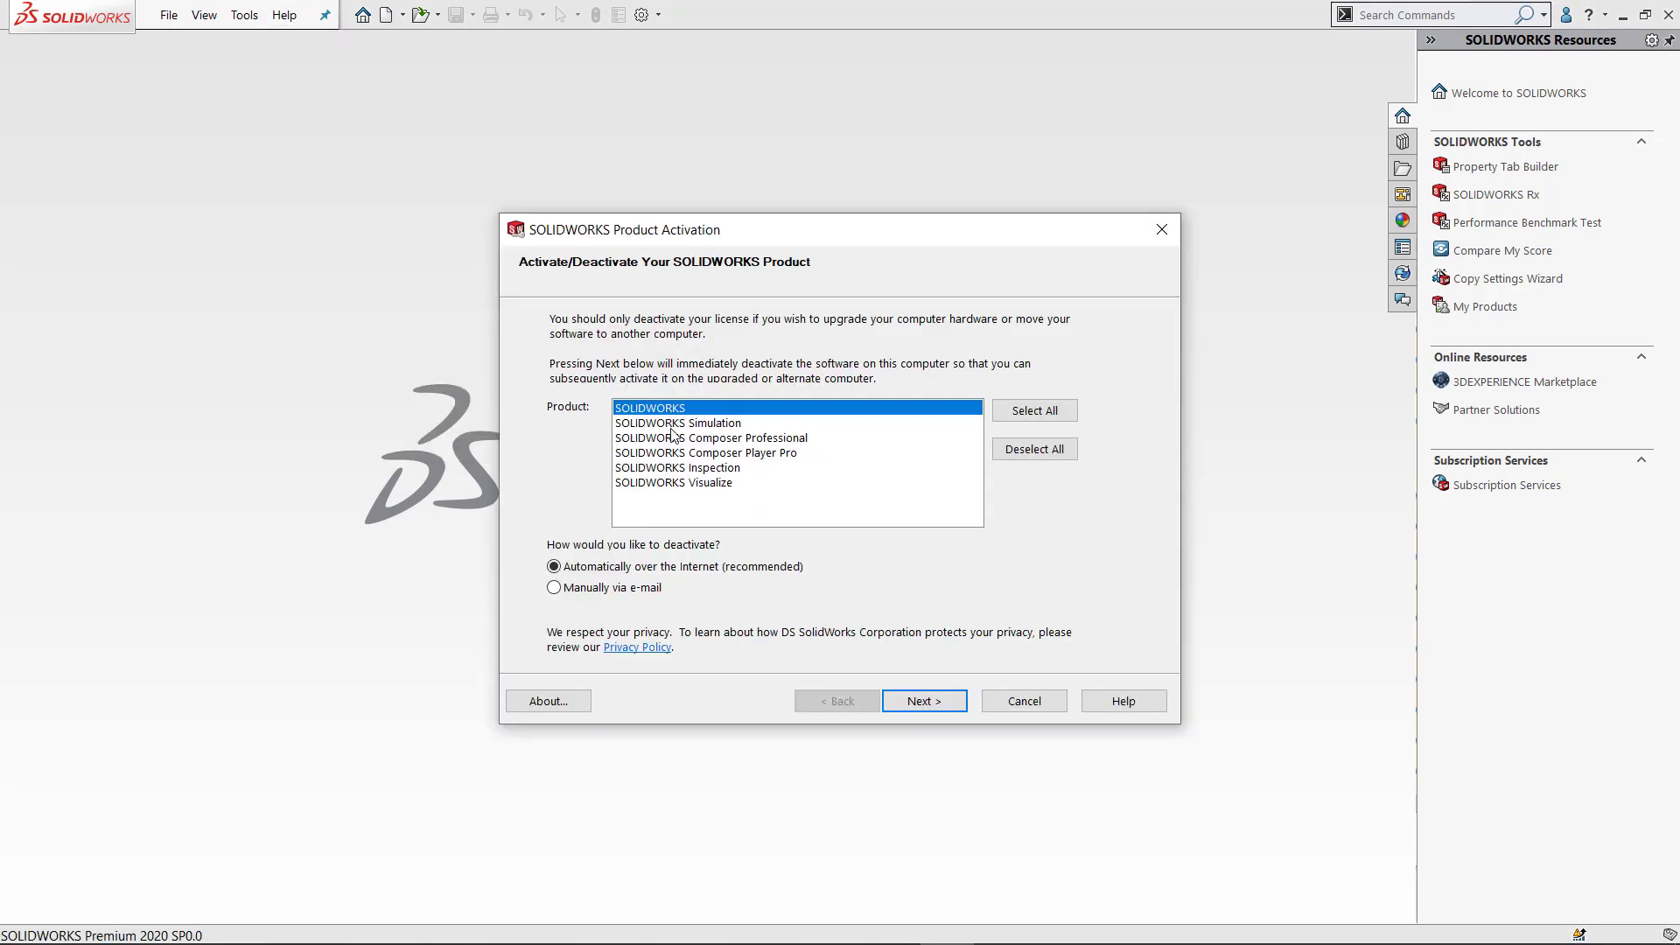
left_click(1044, 418)
left_click(1034, 449)
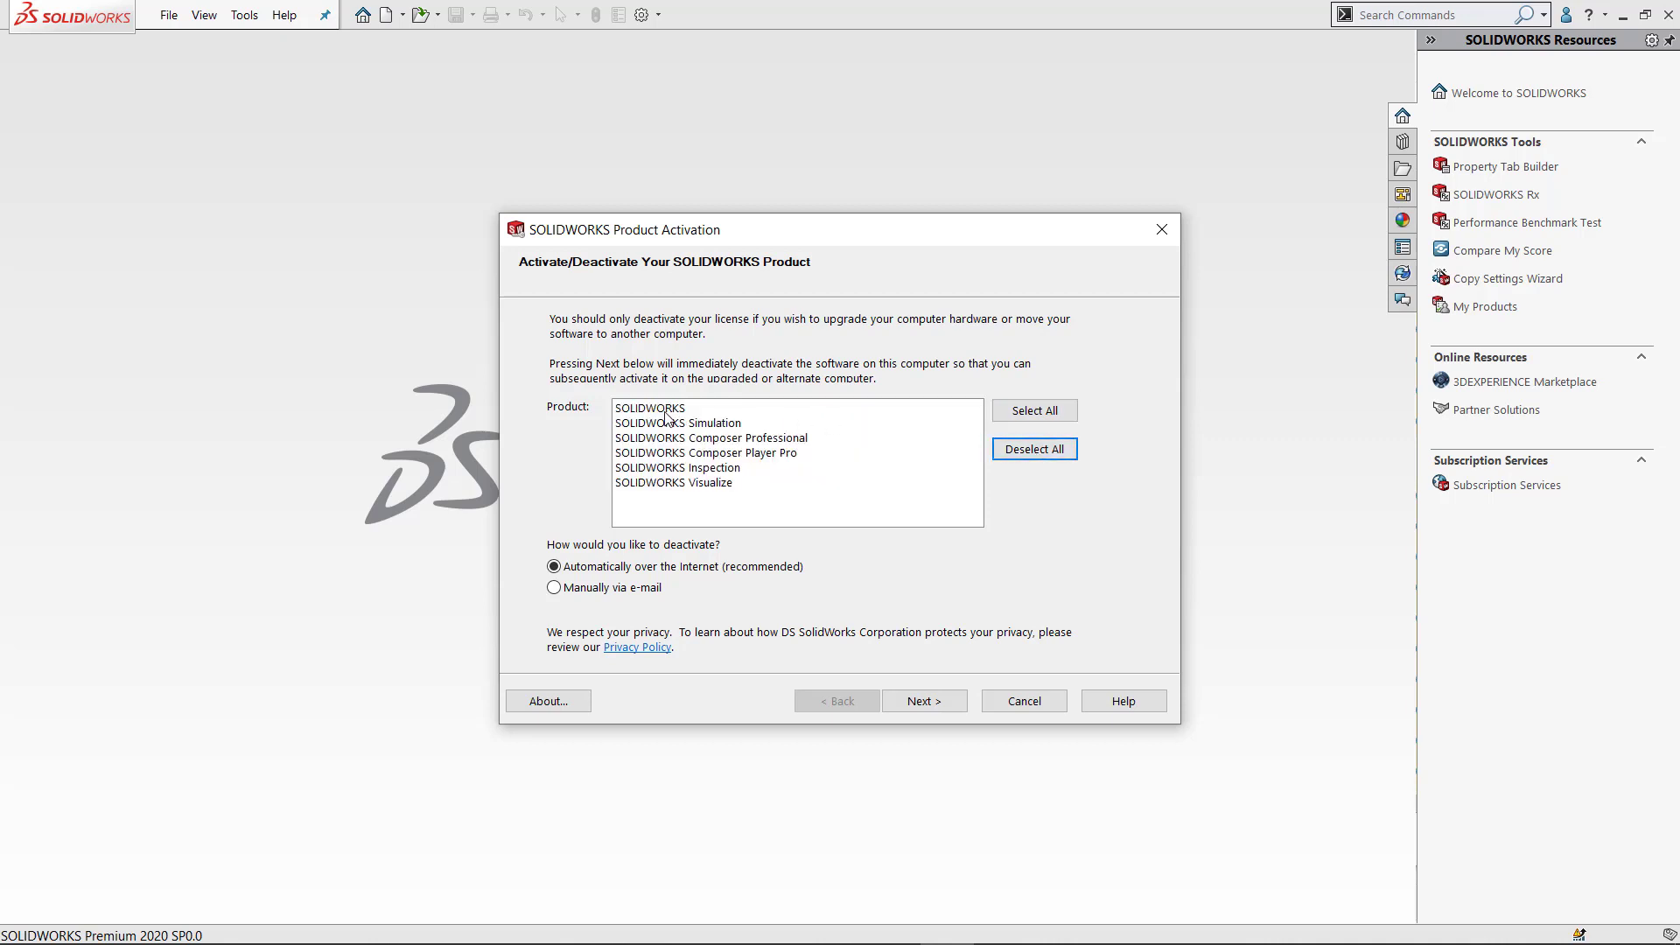
left_click(664, 408)
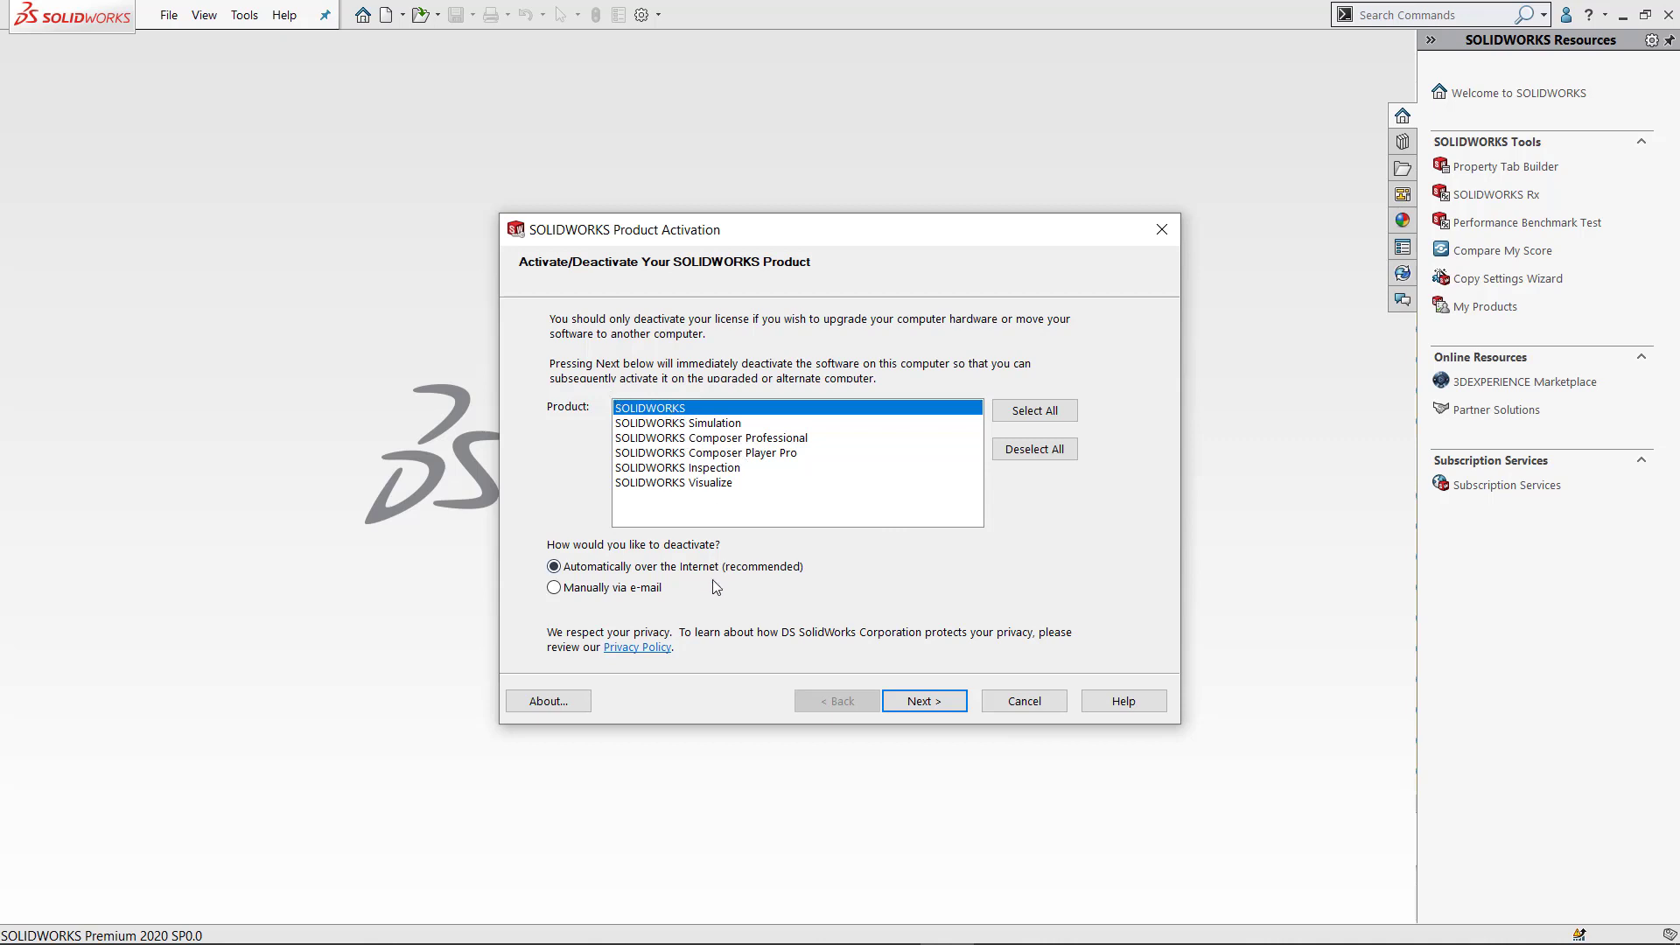
Step: Run the deactivation automatically over the Internet and dismiss the stray scroll menu
left_click(916, 705)
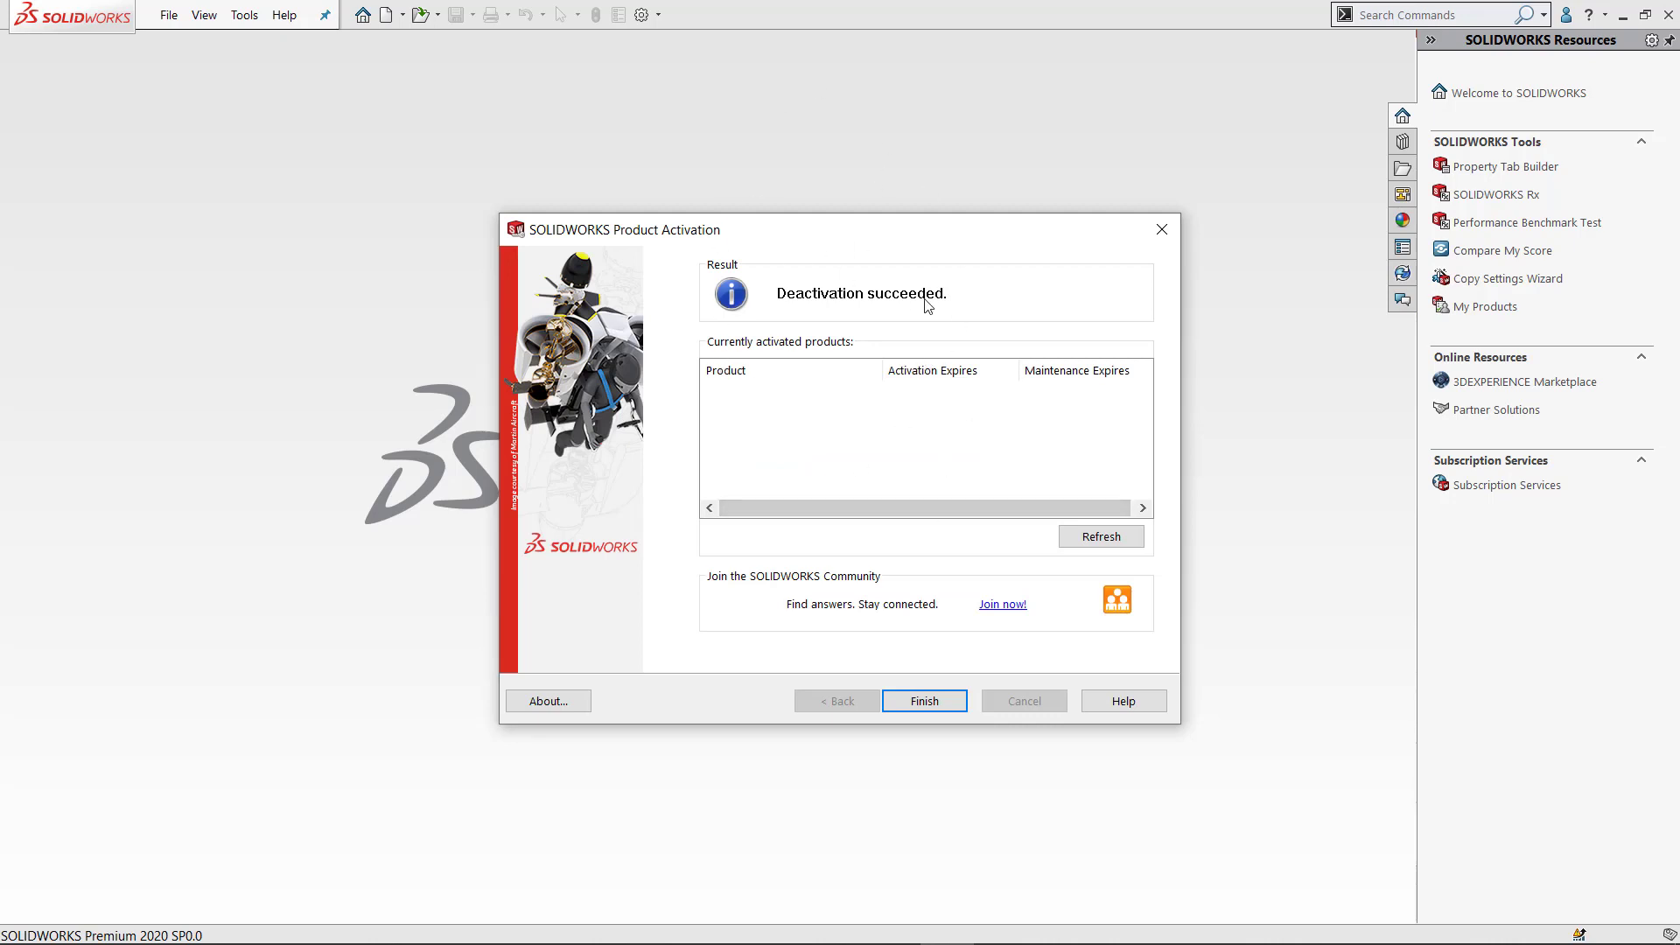
right_click(894, 508)
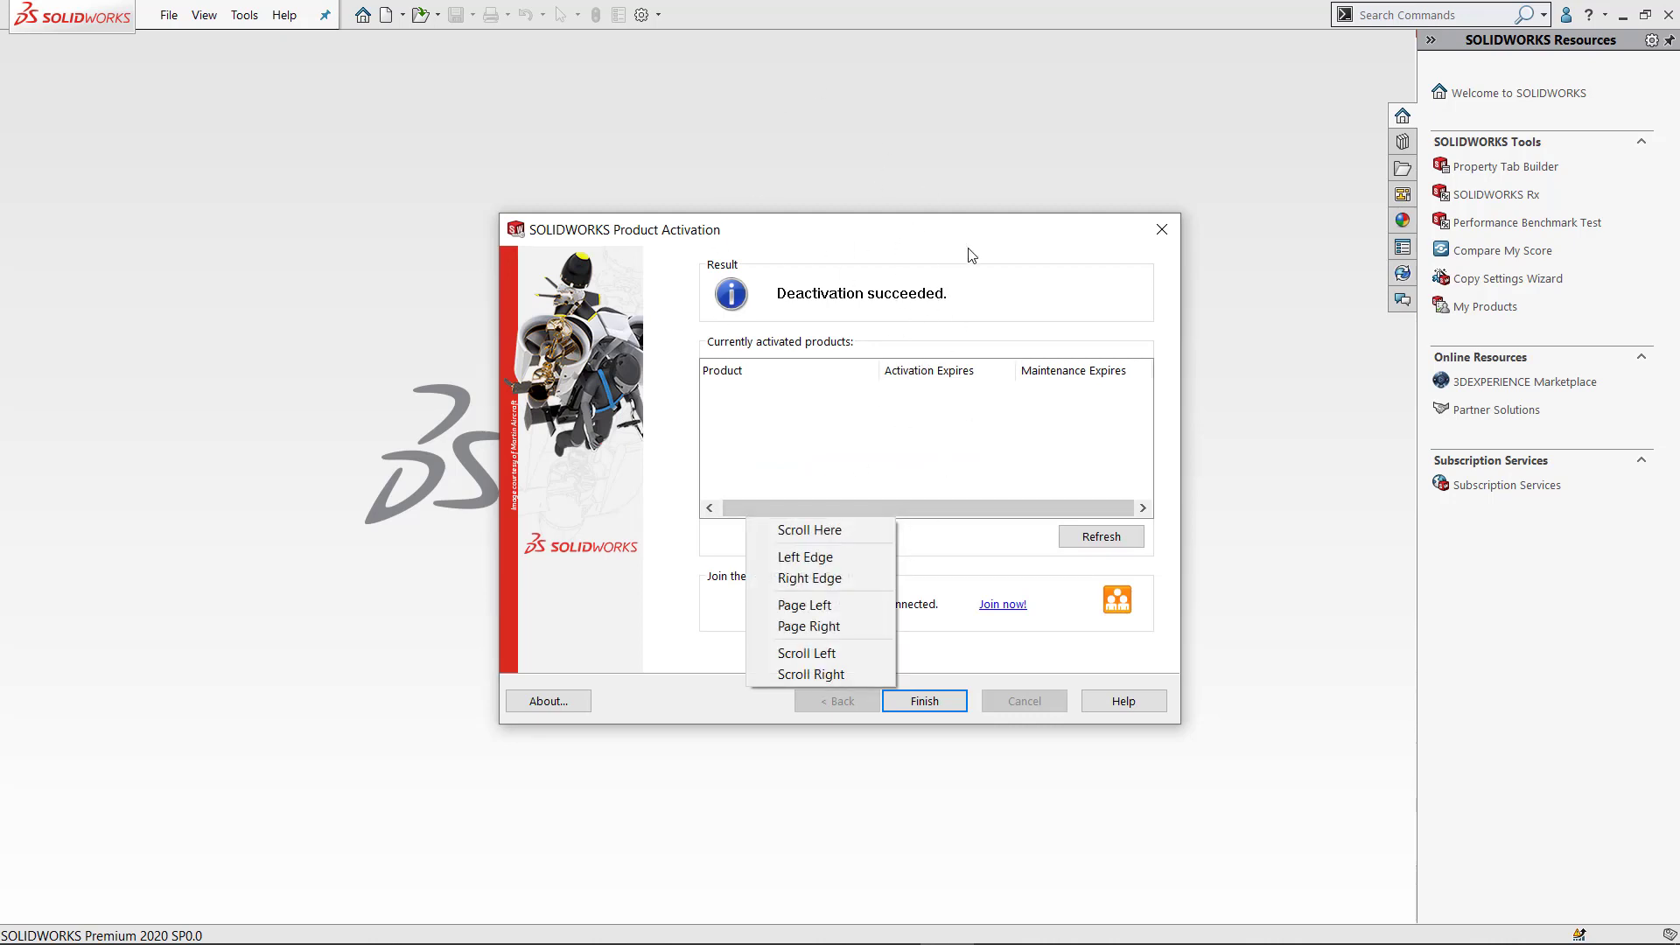
left_click(960, 742)
Step: Close the finished wizard, reopen Deactivate, choose Manually via e-mail, and accept the add-in warning
left_click(919, 710)
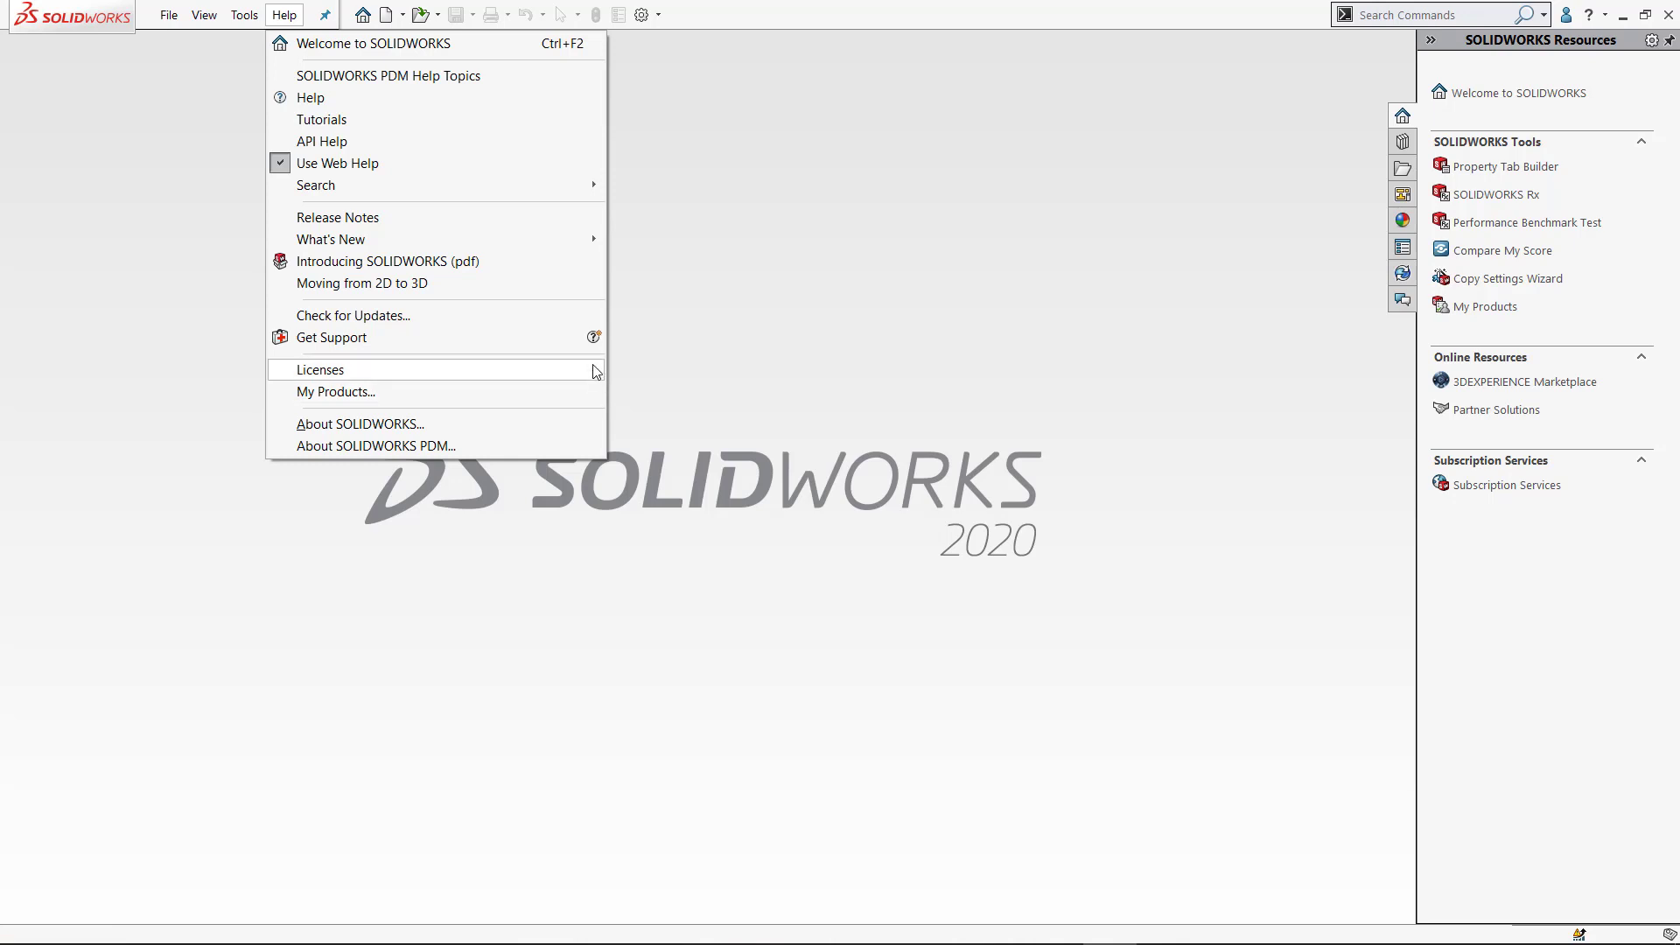
mouse_move(600, 371)
left_click(664, 405)
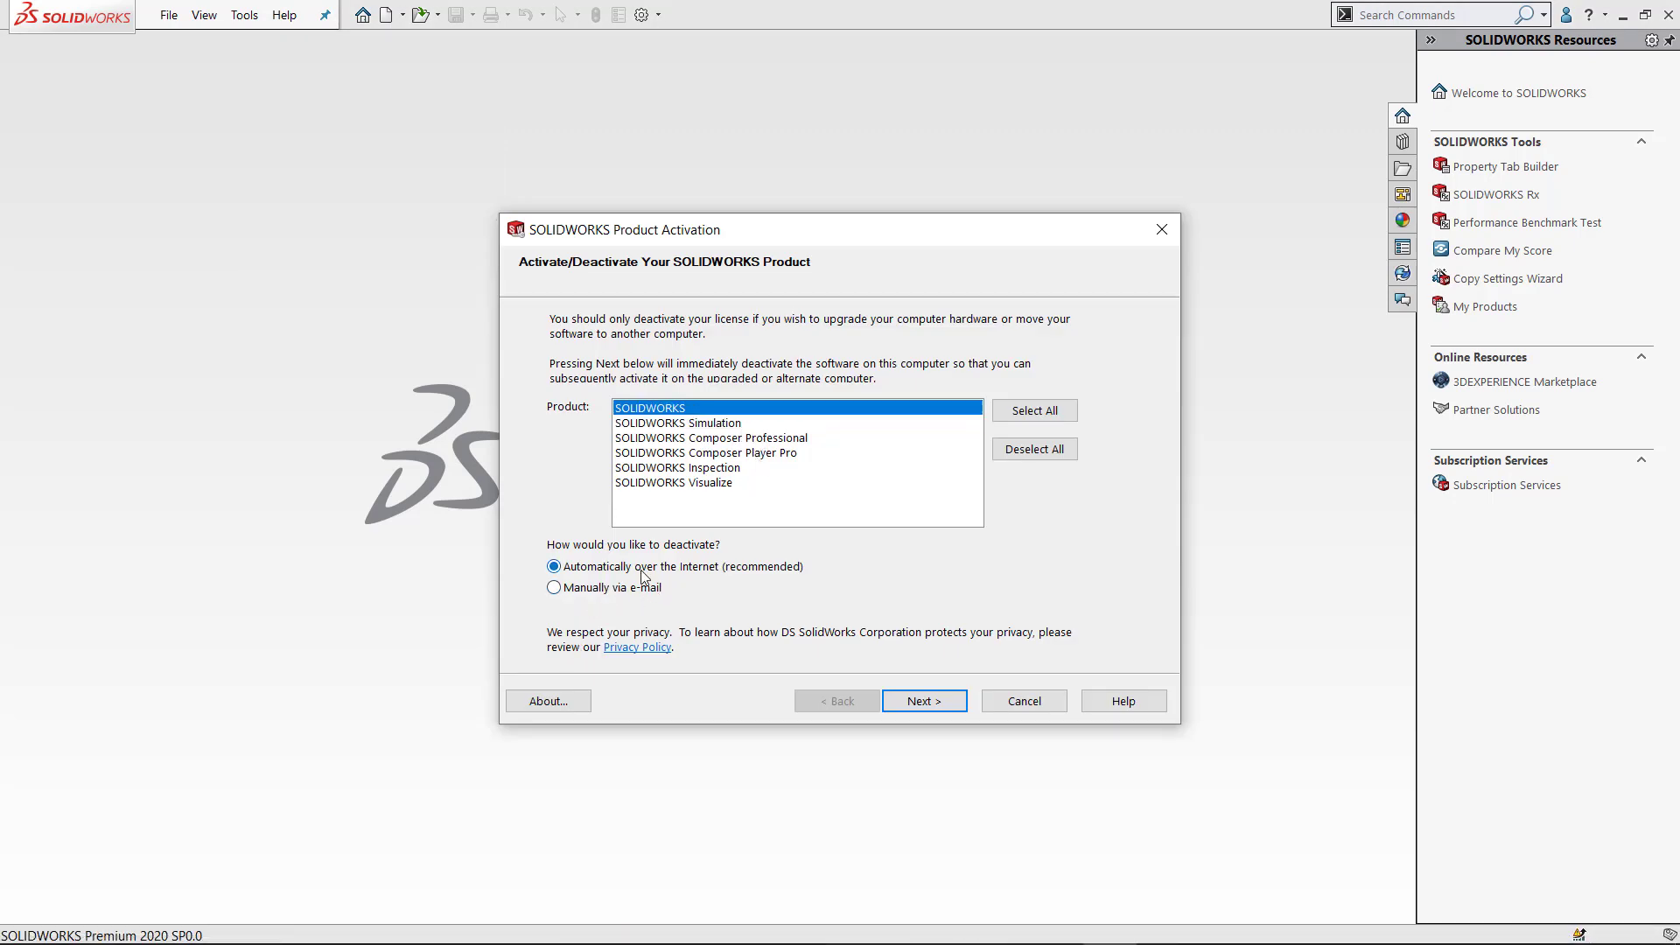
left_click(625, 590)
left_click(952, 696)
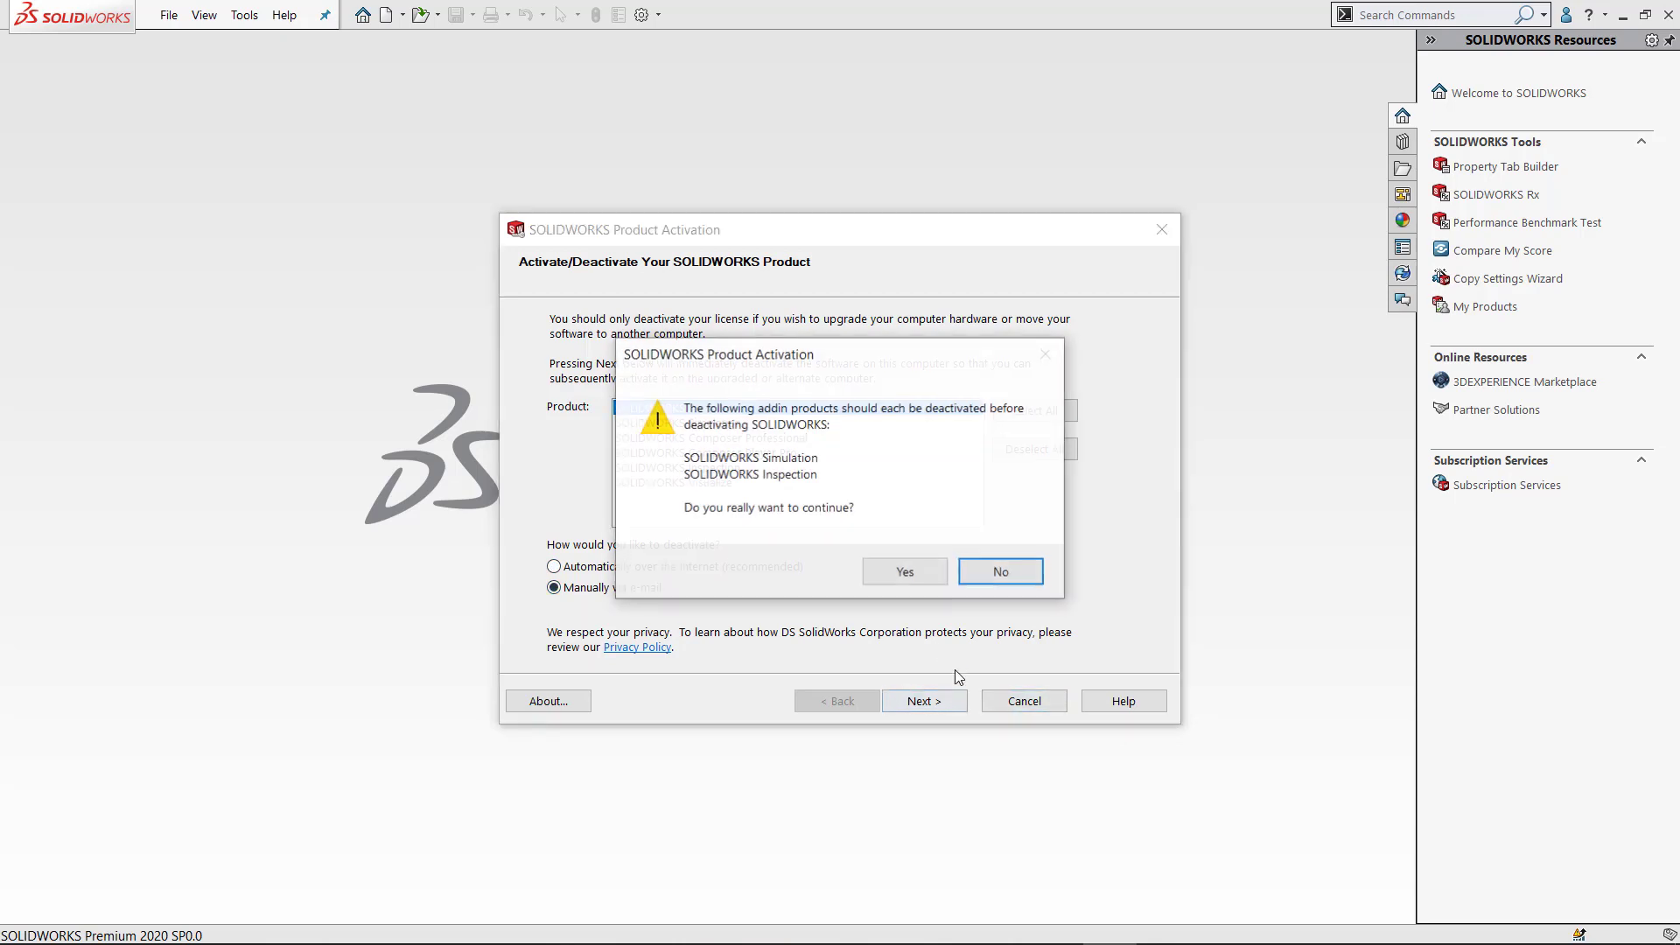
left_click(907, 569)
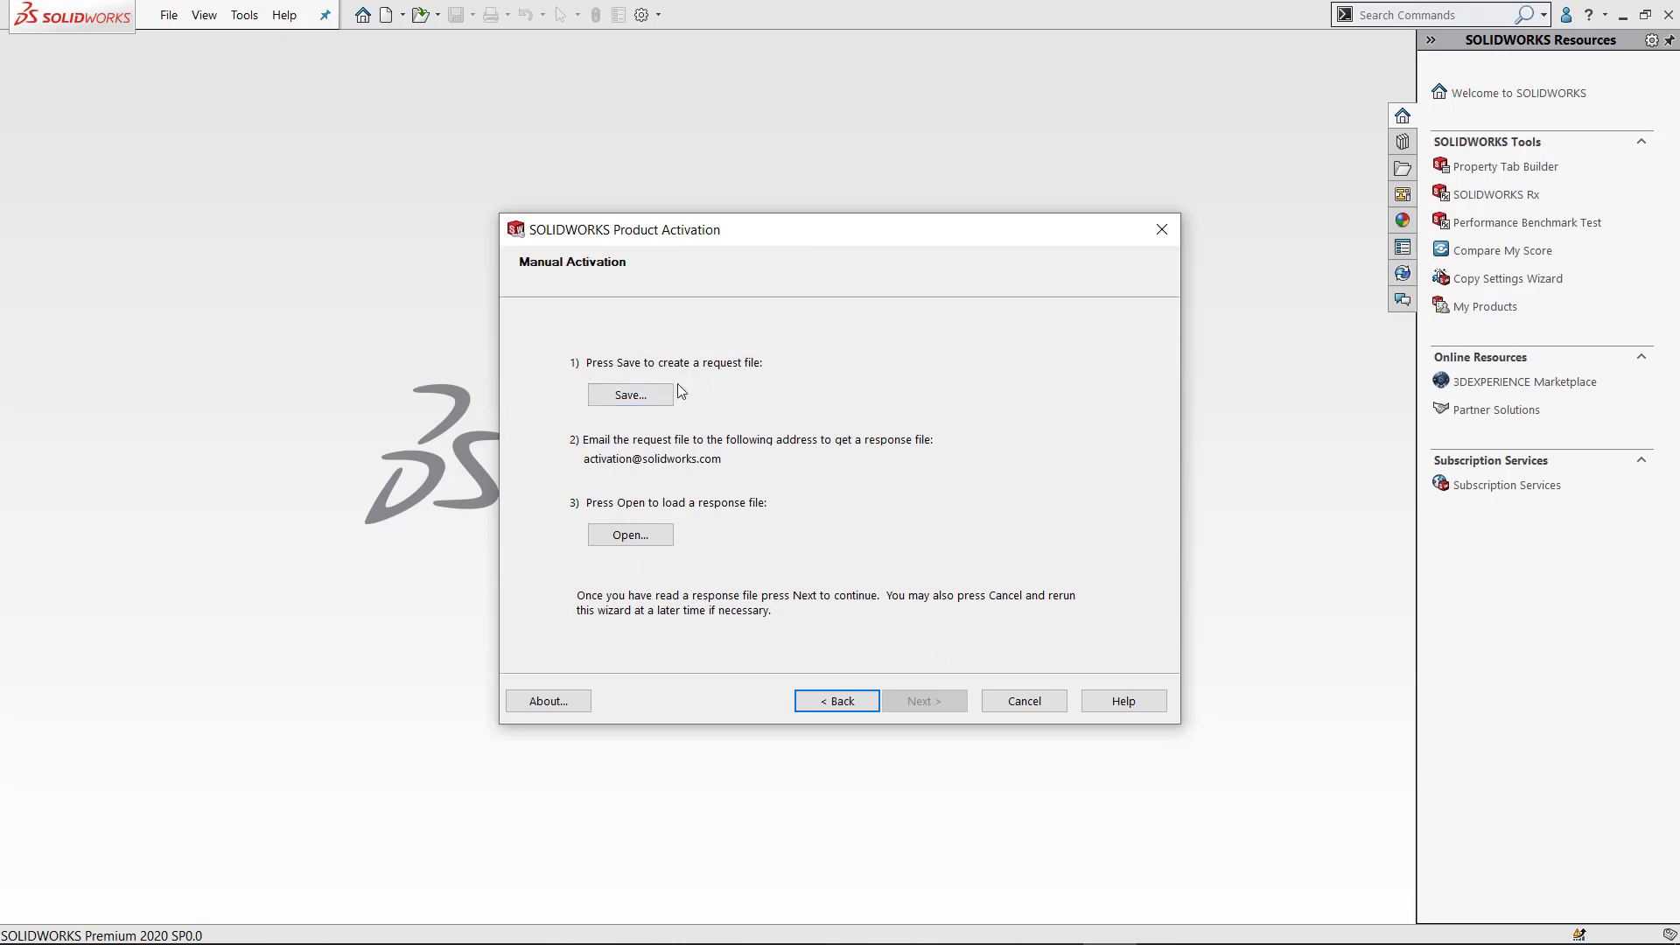
Step: Save the deactivation request file to the Desktop
left_click(644, 395)
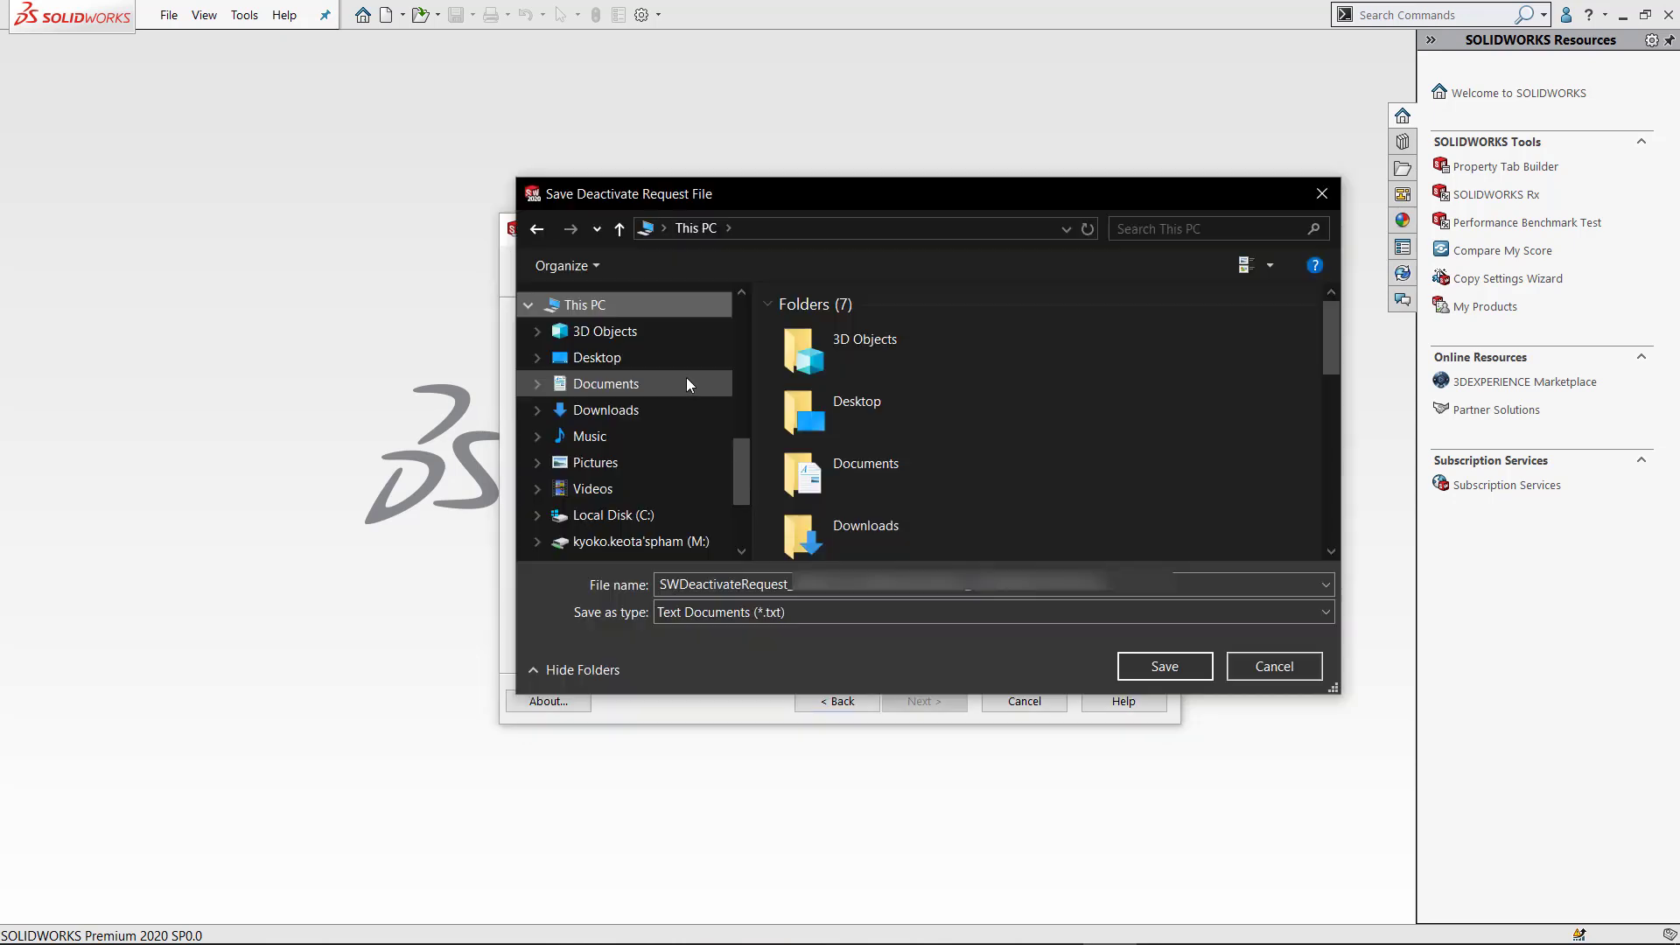
double_click(849, 402)
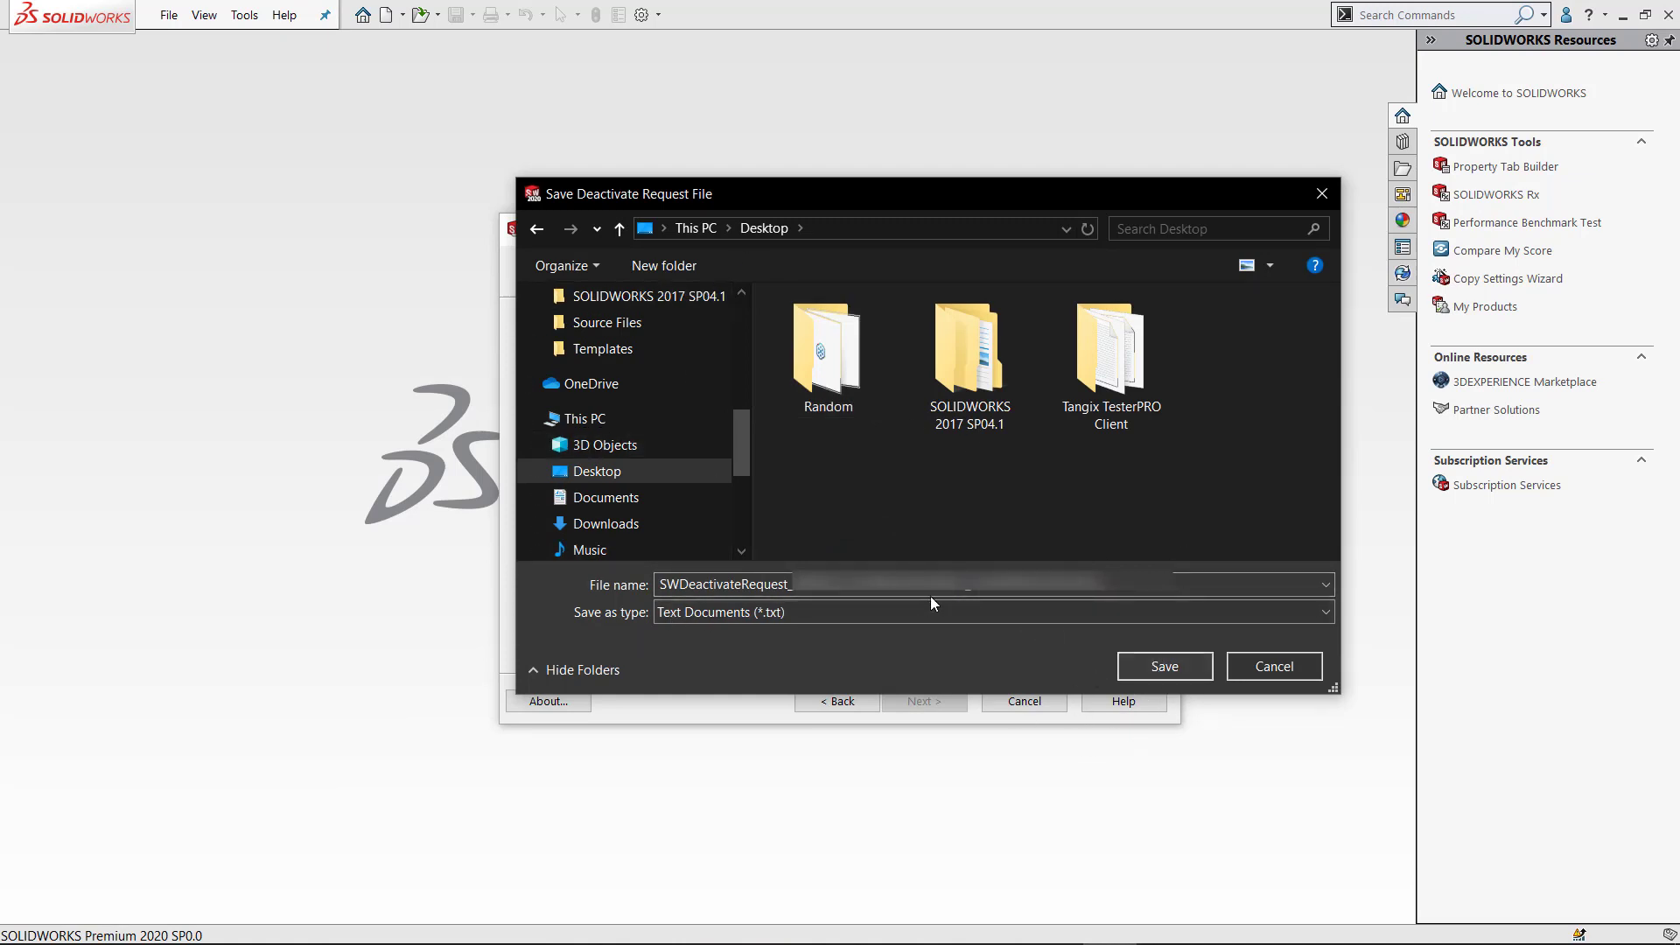
left_click(1181, 674)
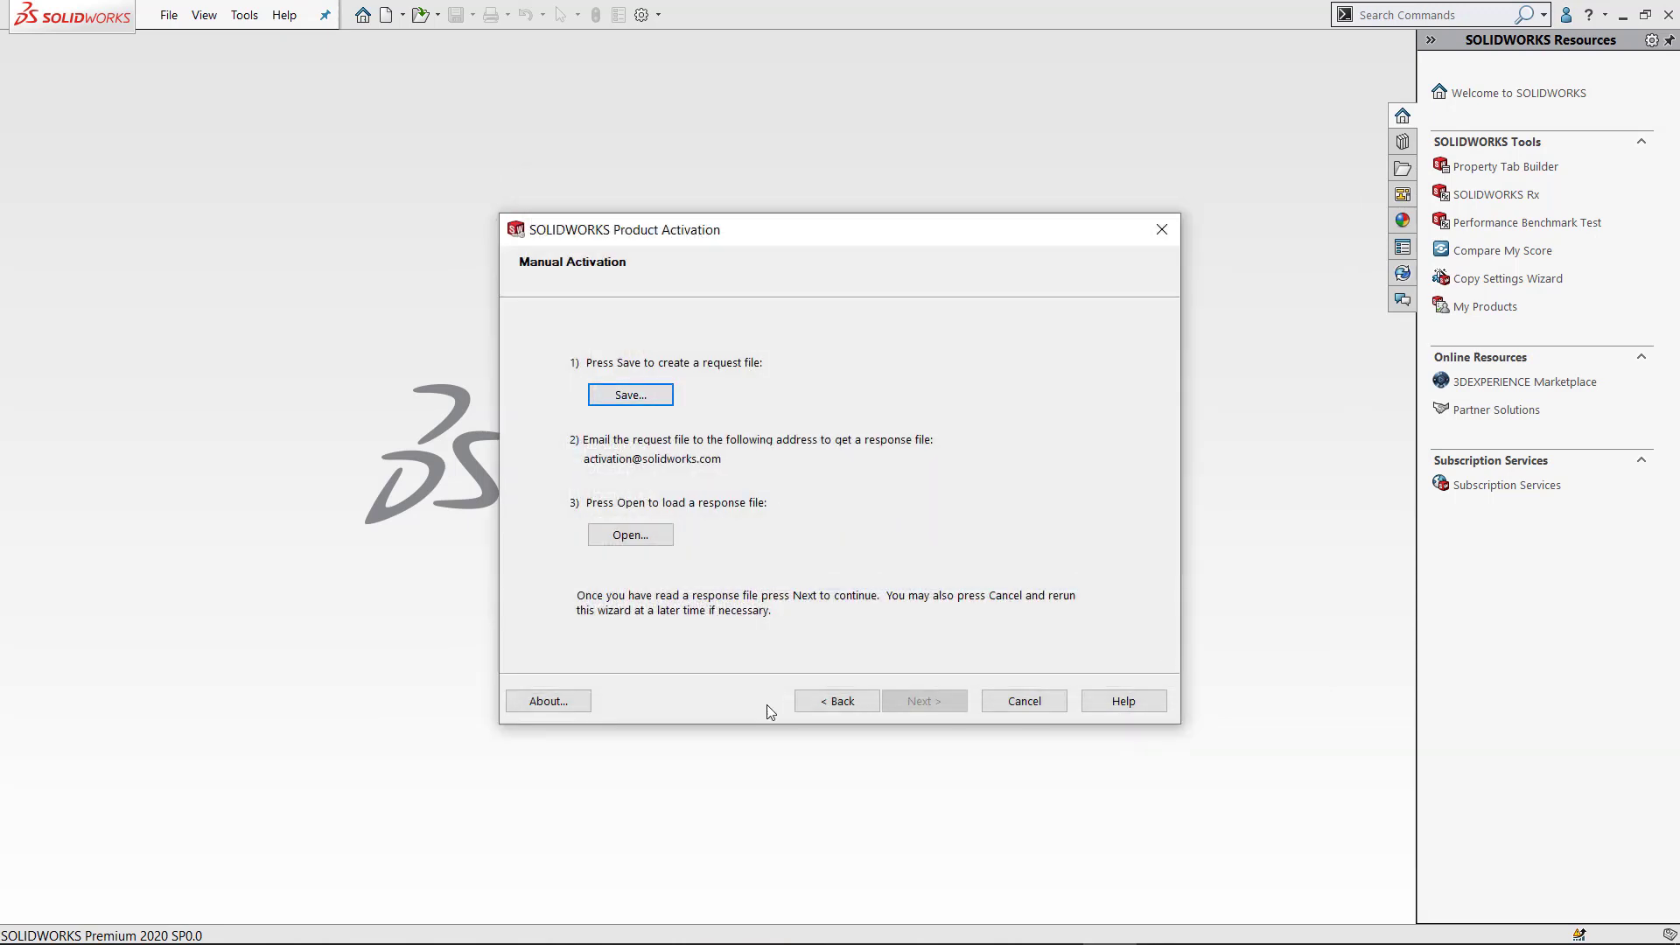
Step: Start Outlook to e-mail the request while keeping the activation wizard available
left_click(500, 917)
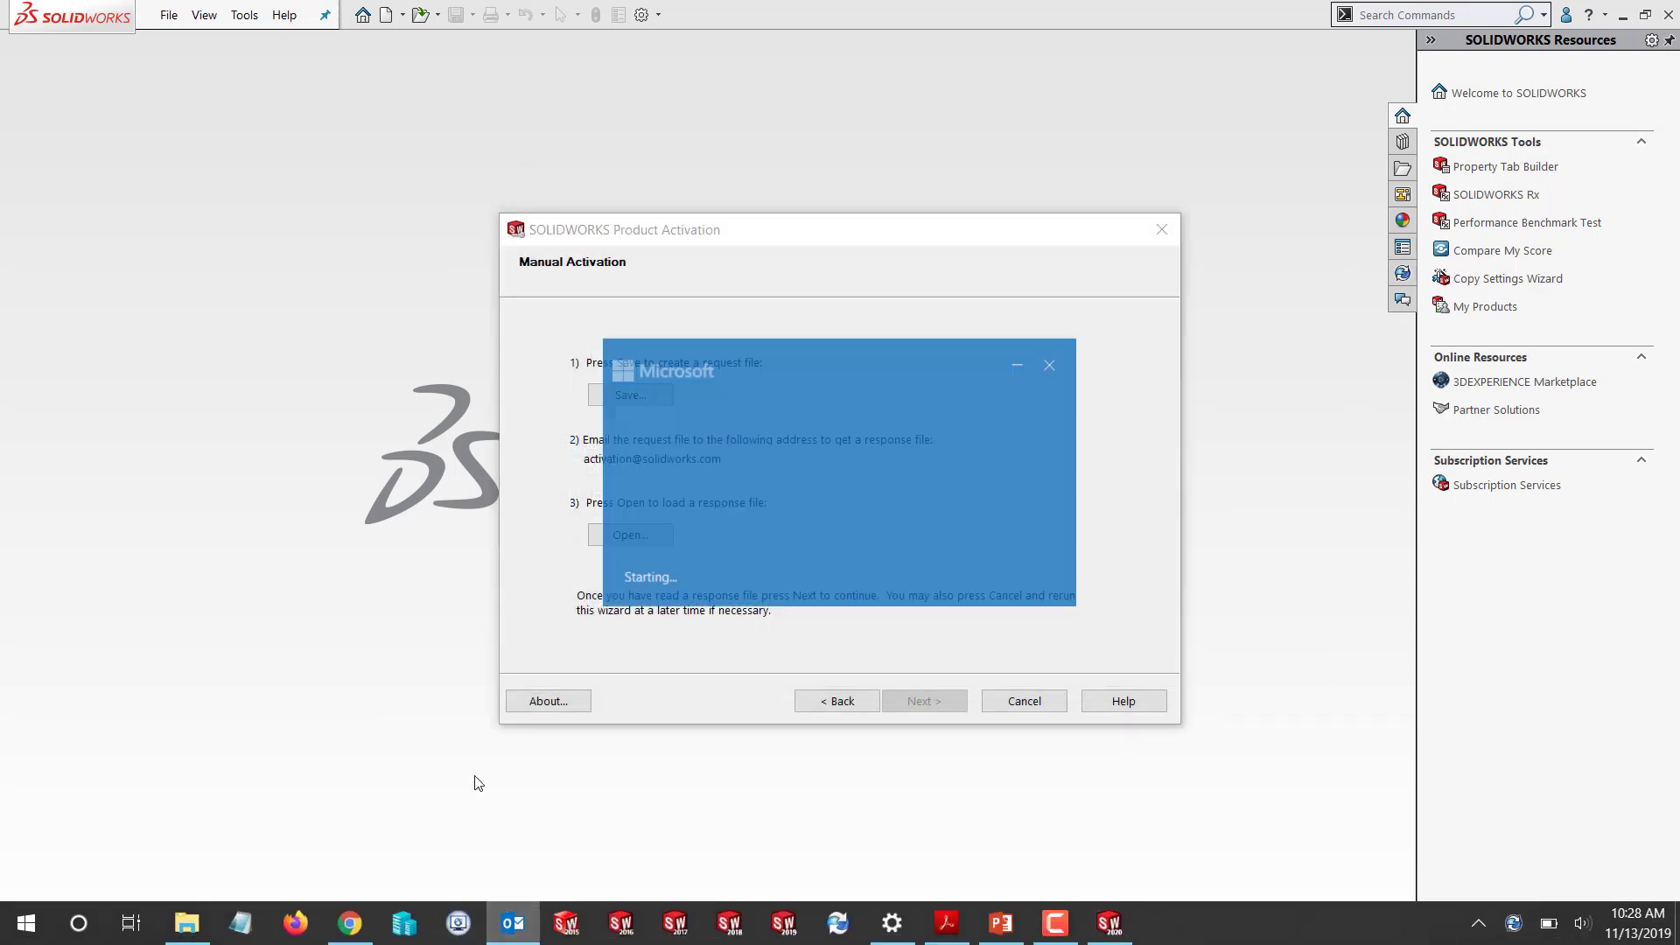
left_click(671, 280)
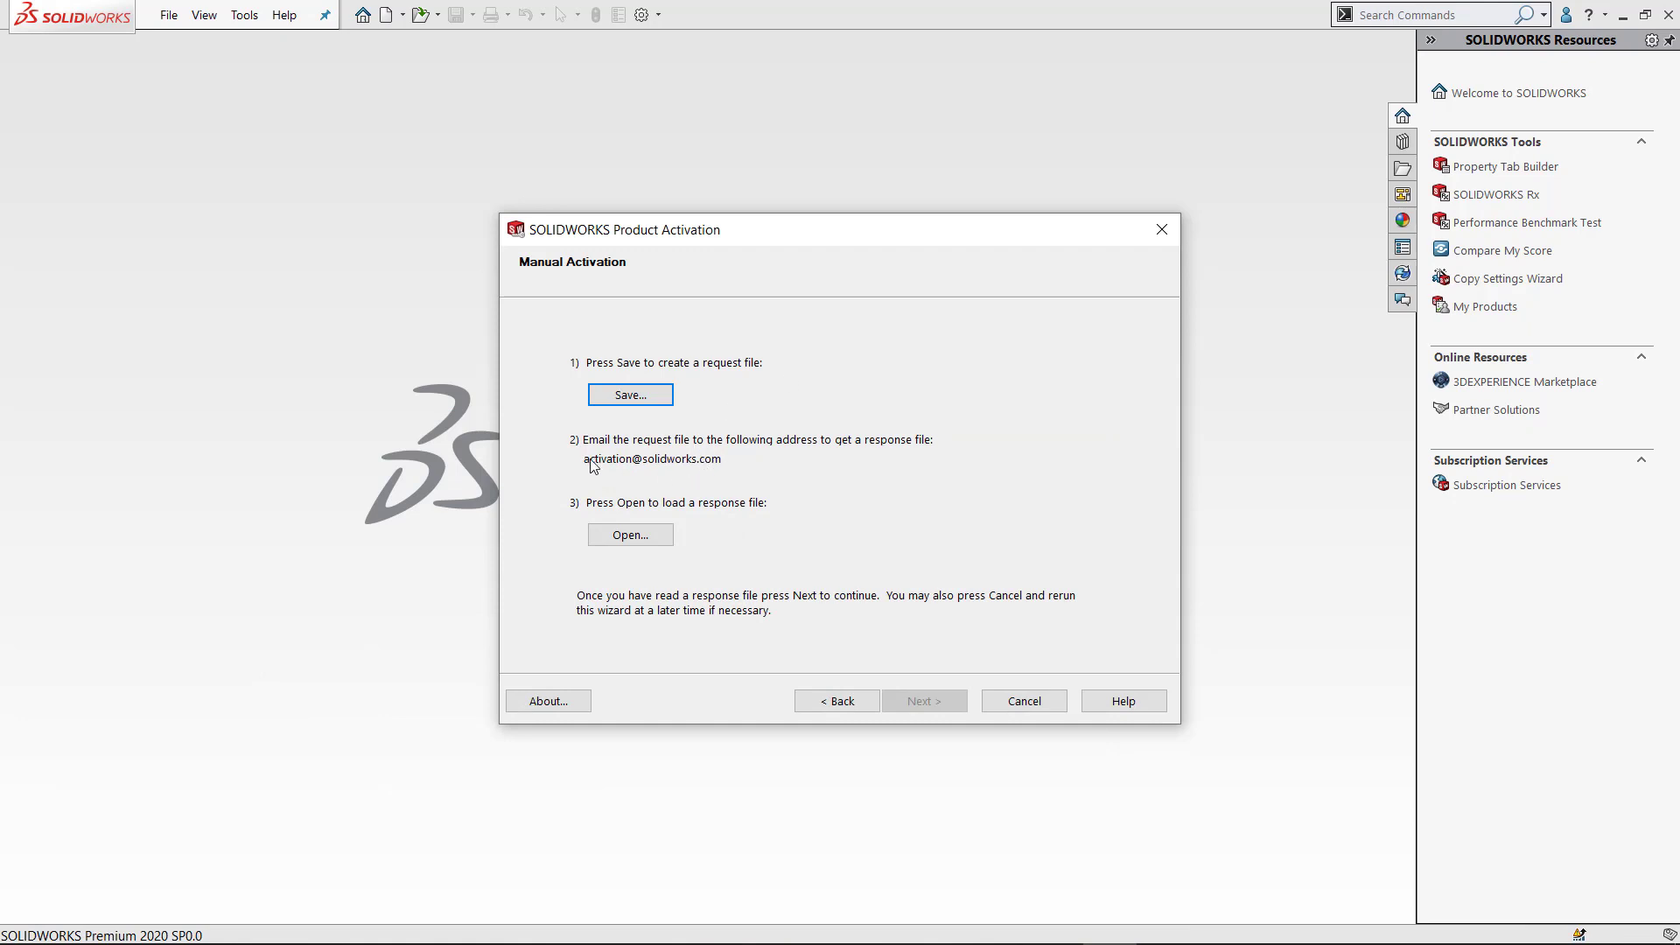
mouse_move(603, 941)
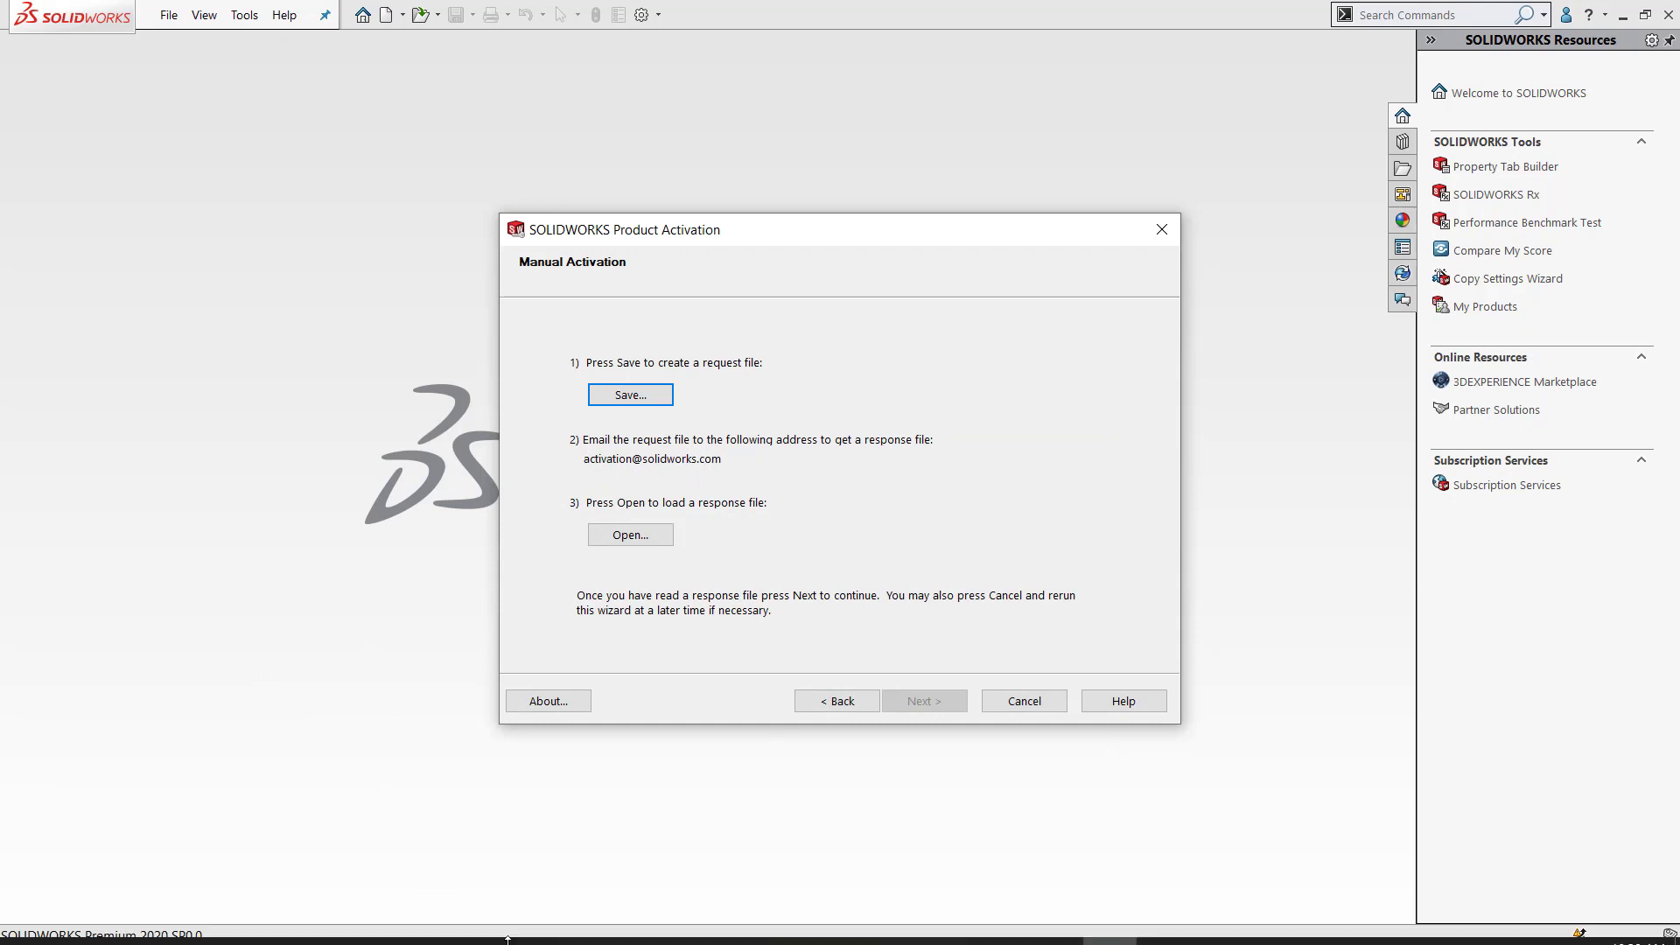
Step: Attach the SWDeactivateRequest .txt file from Recent Items to the new message
mouse_move(514, 939)
left_click(707, 889)
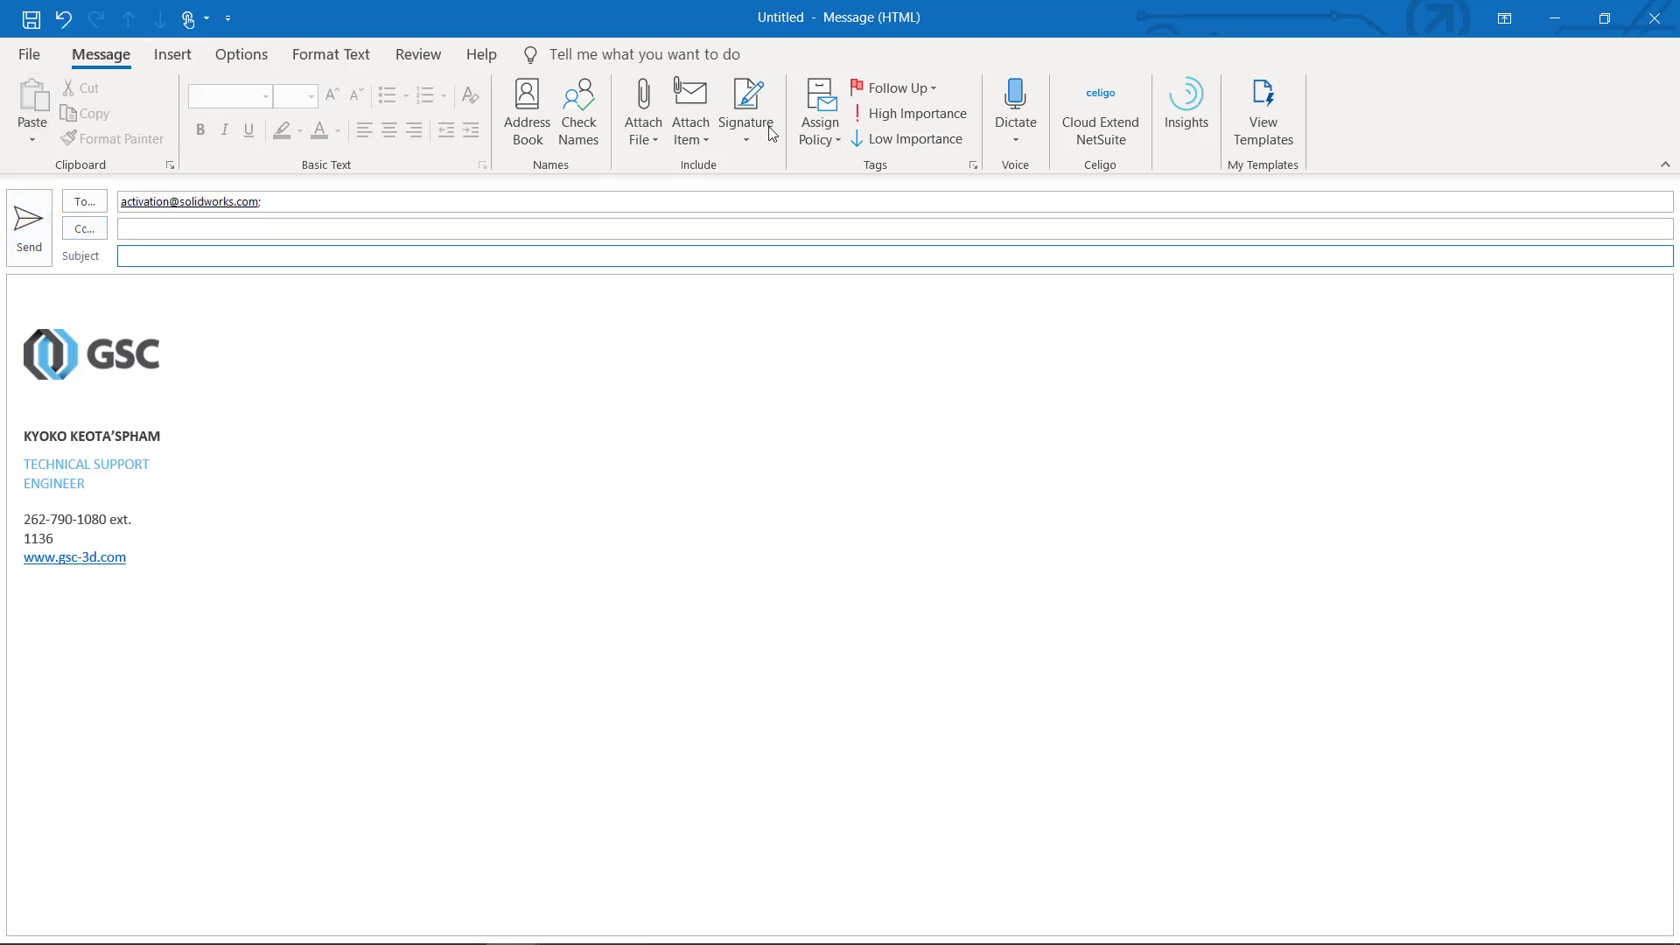
left_click(642, 121)
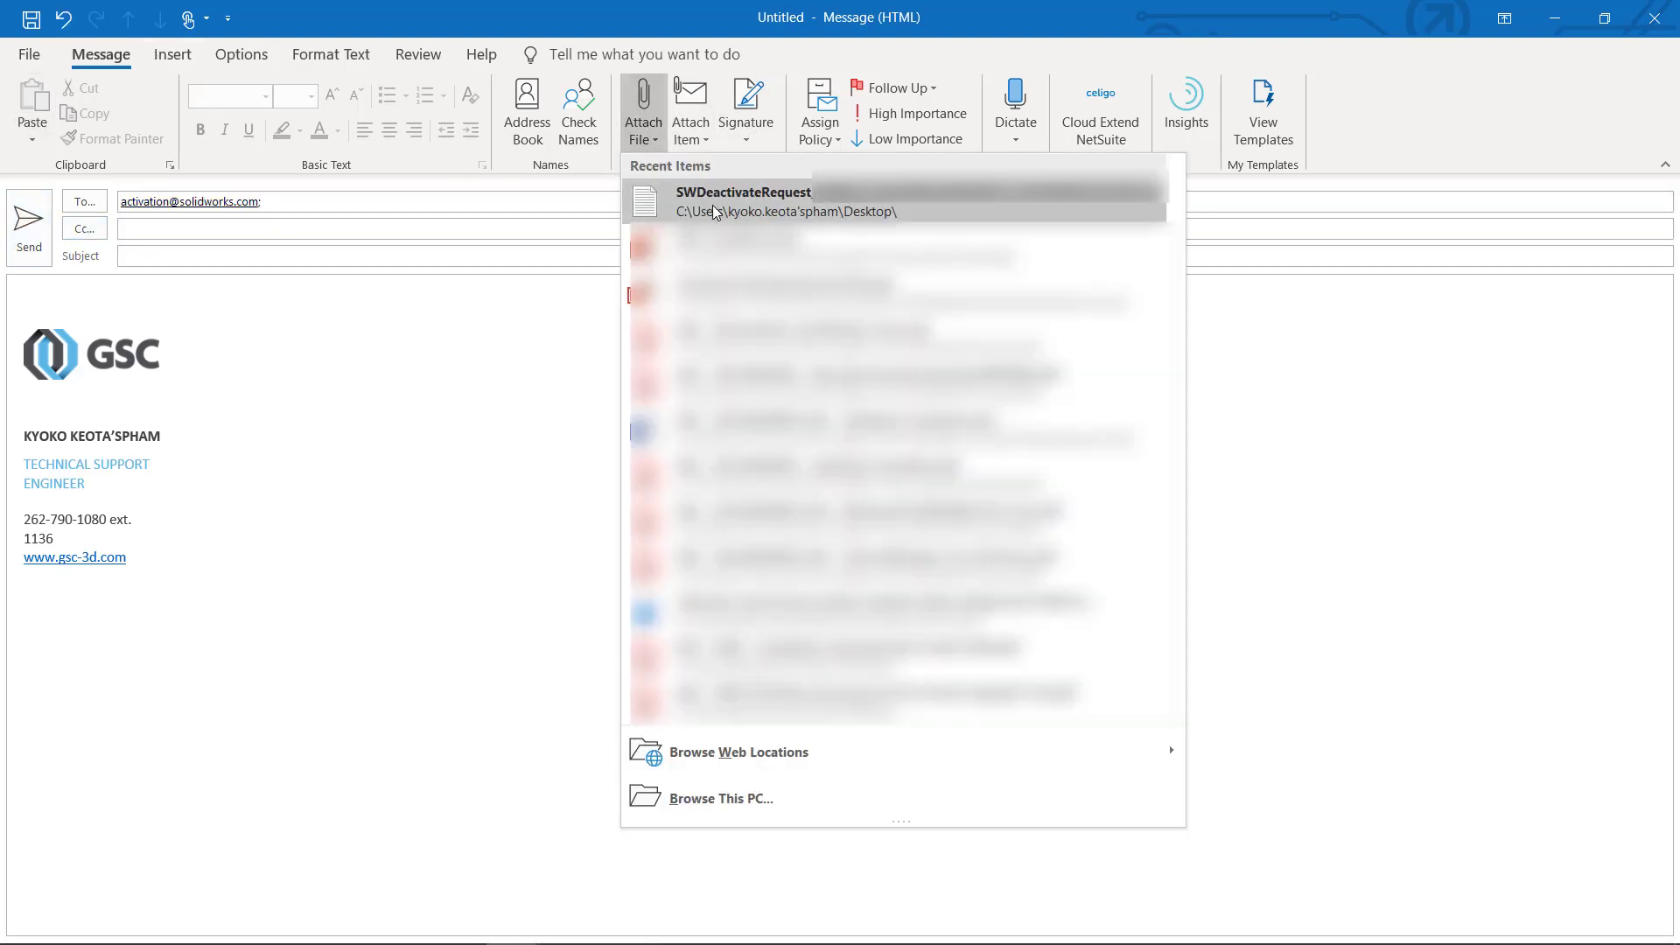
left_click(657, 218)
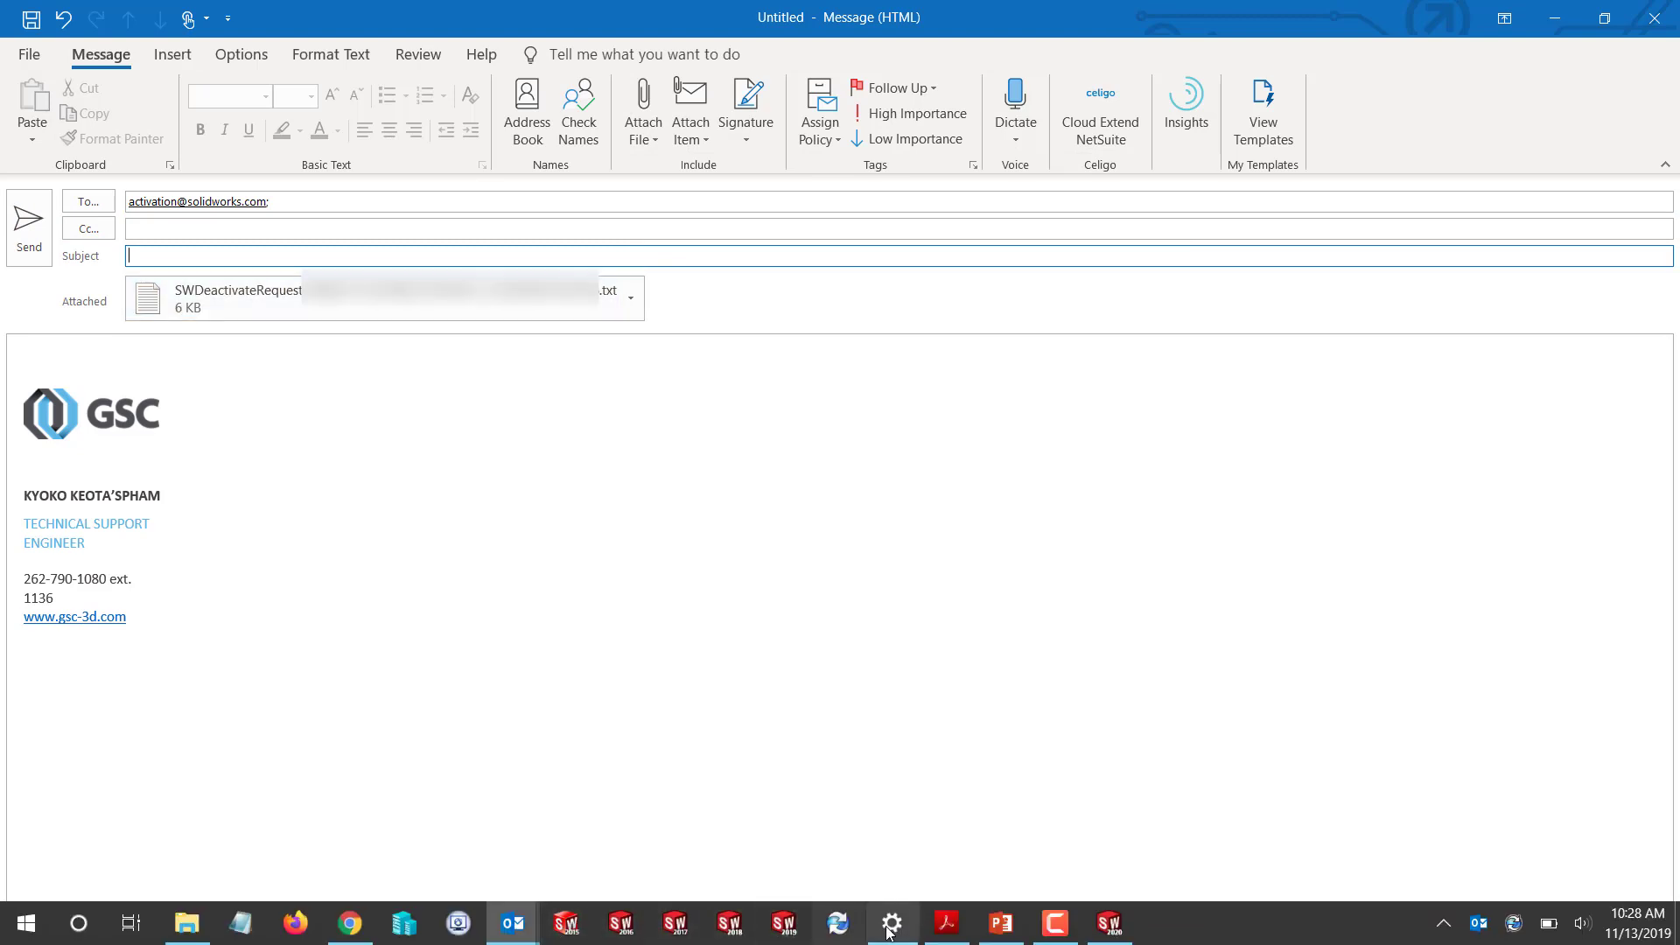
Step: Return to the untitled message and enter the subject 'Request File'
left_click(1109, 923)
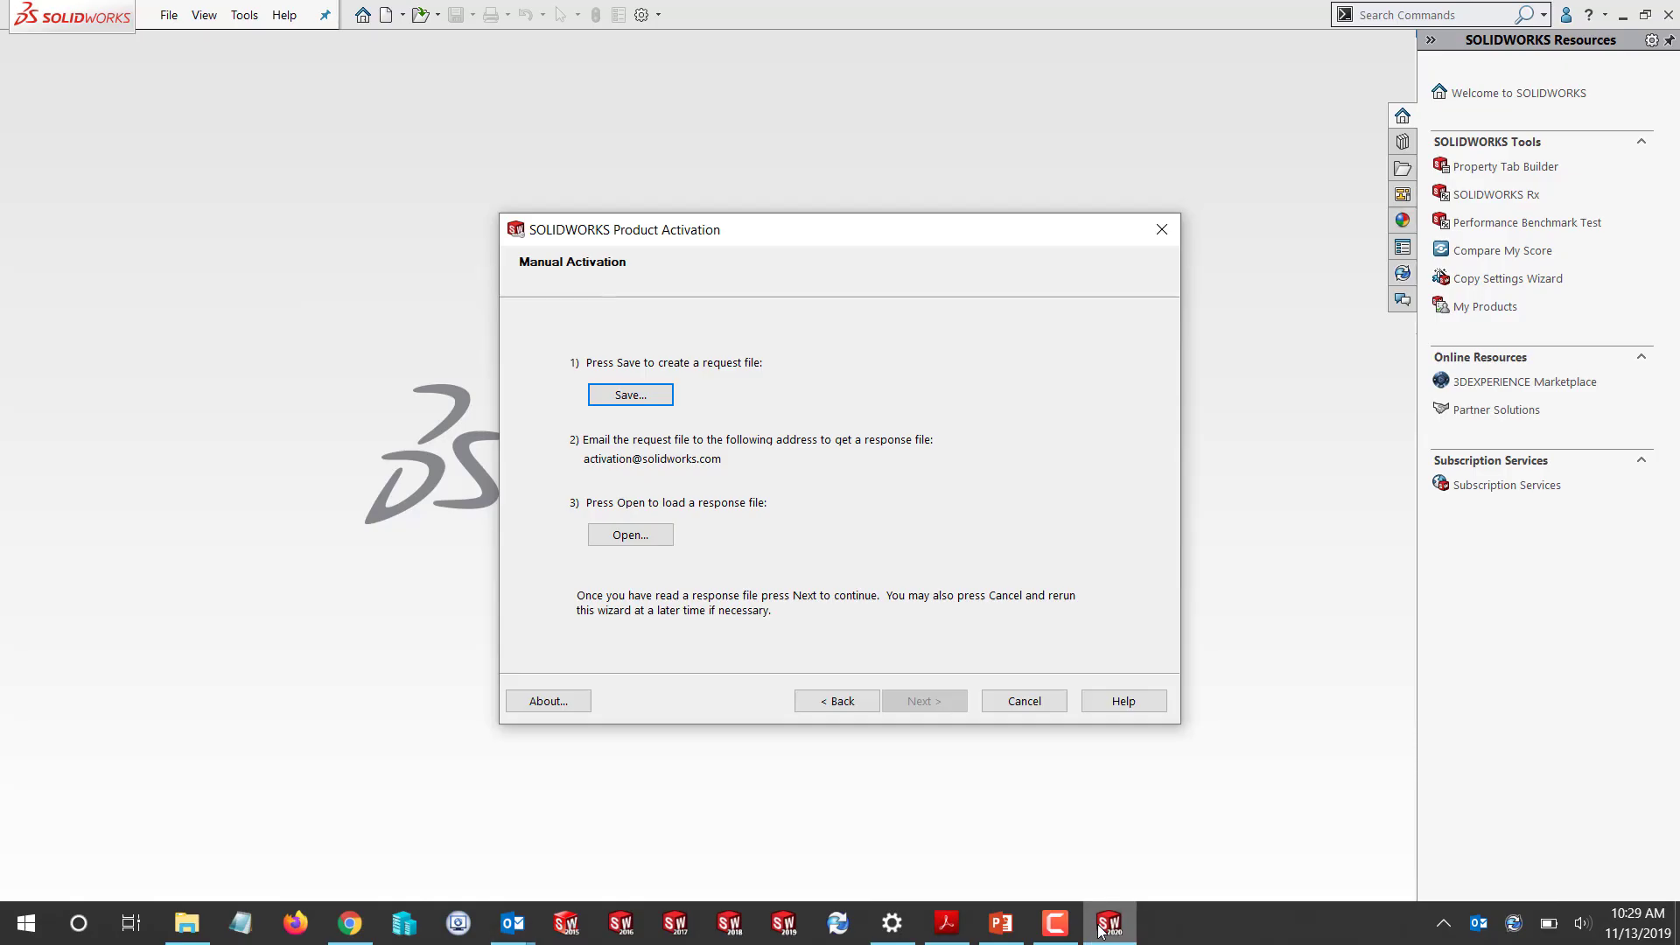
left_click(539, 936)
left_click(630, 840)
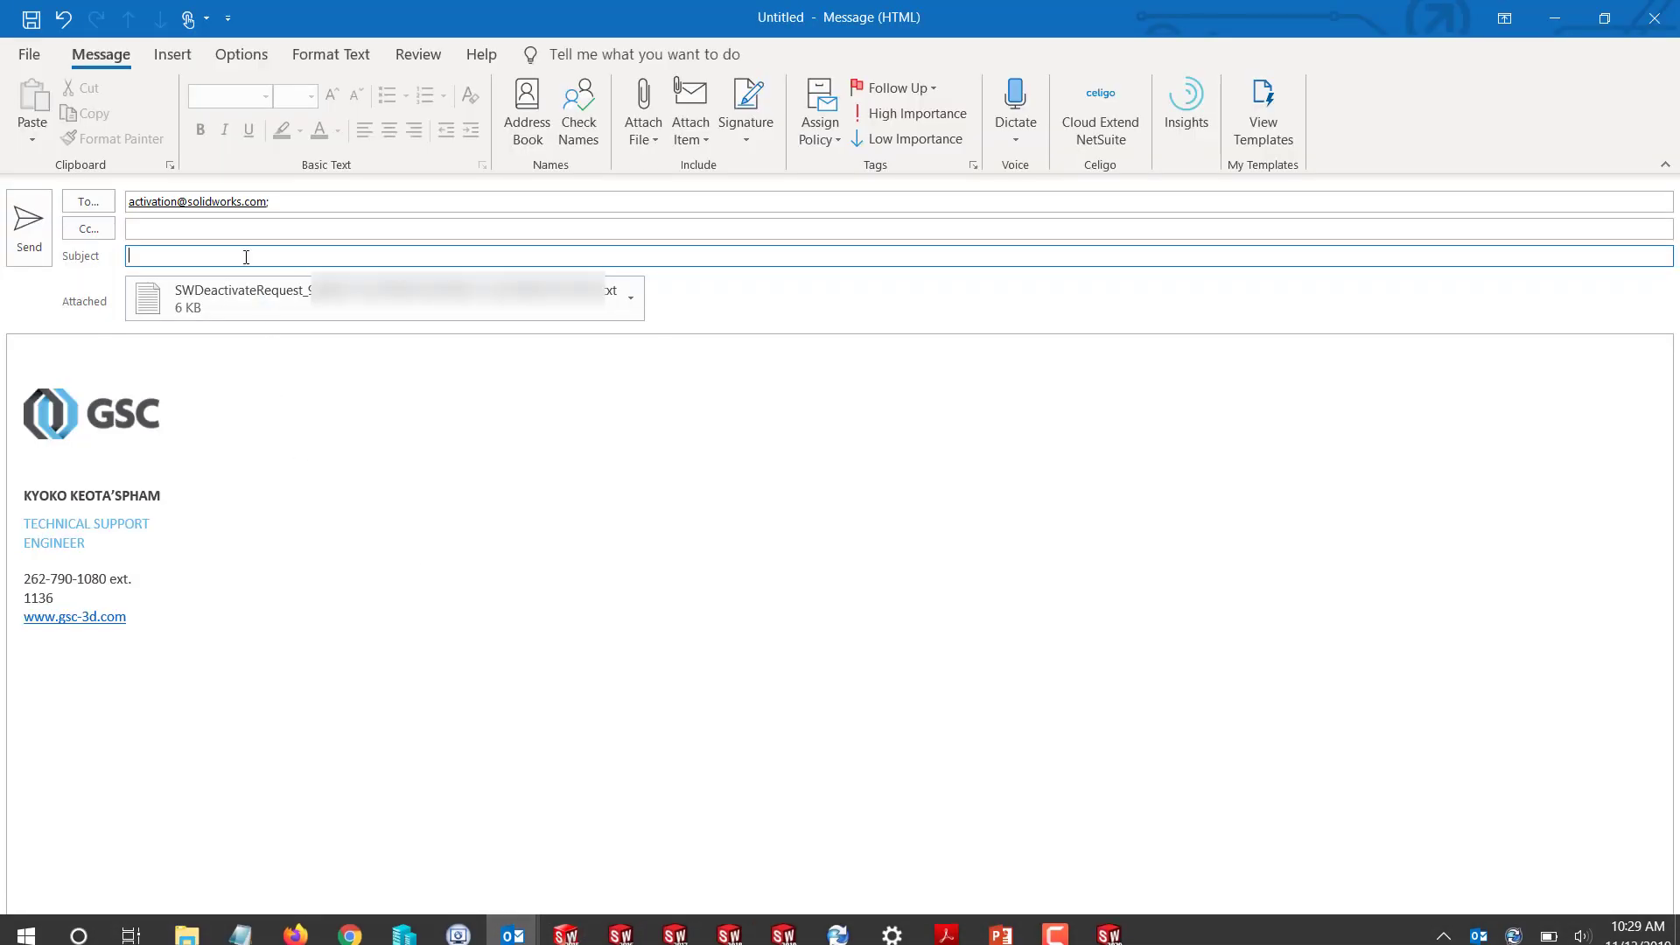
left_click(246, 256)
type("Request File")
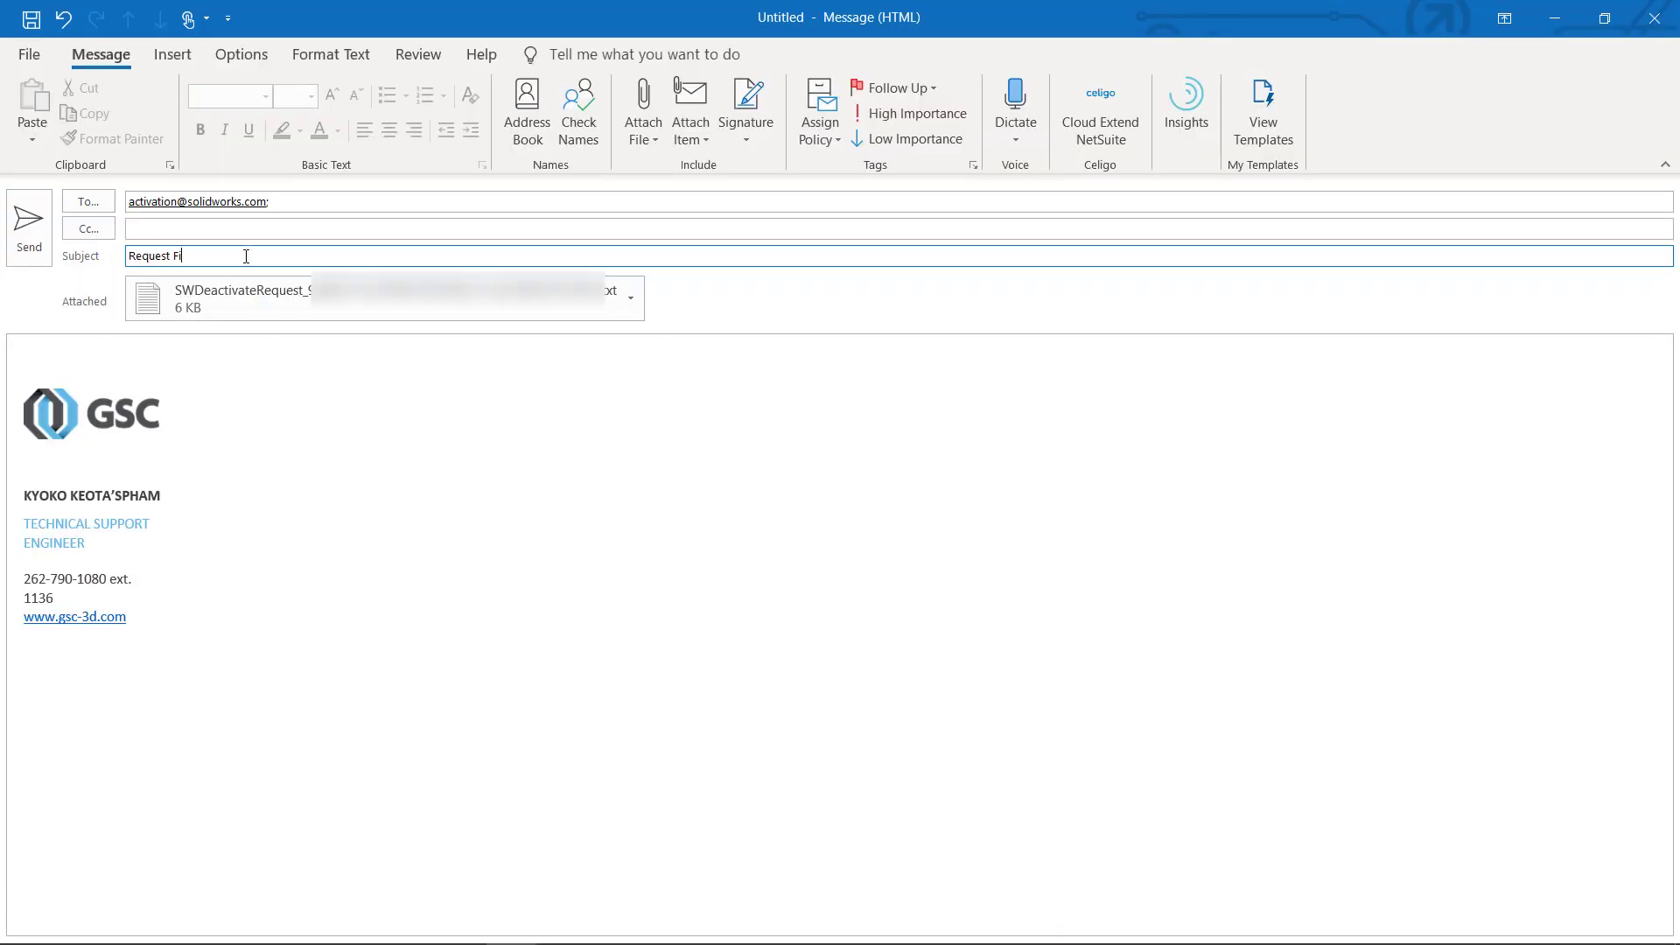
Step: Send the request e-mail, then cancel the Manual Activation wizard and confirm so SOLIDWORKS closes
left_click(41, 245)
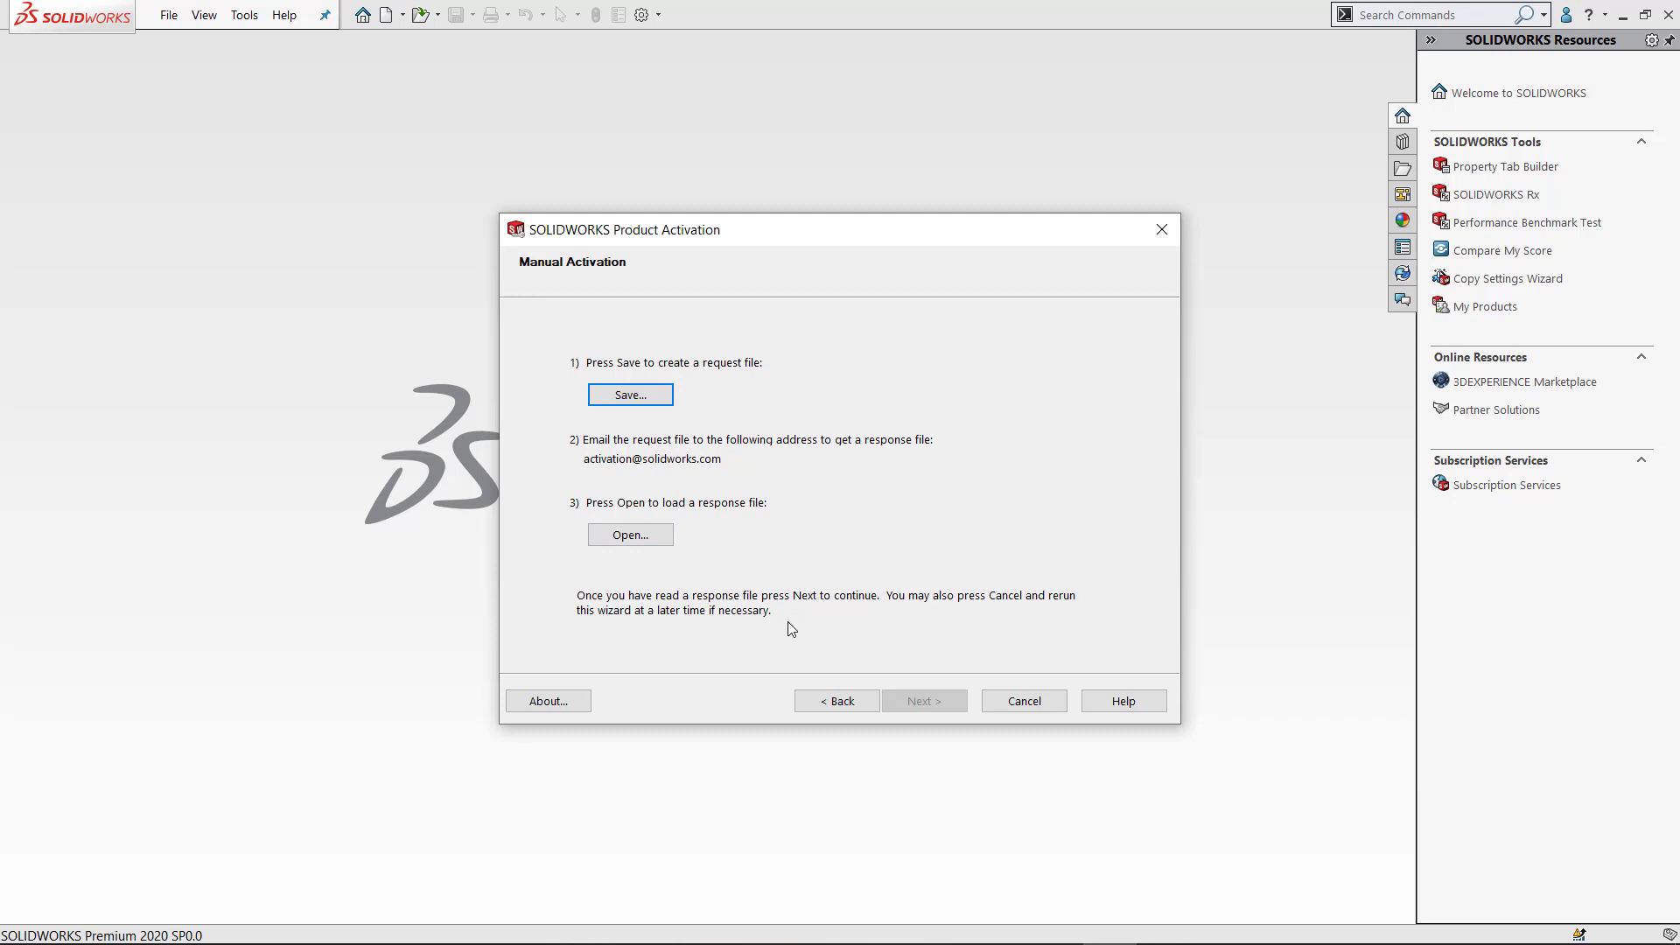
left_click(1033, 703)
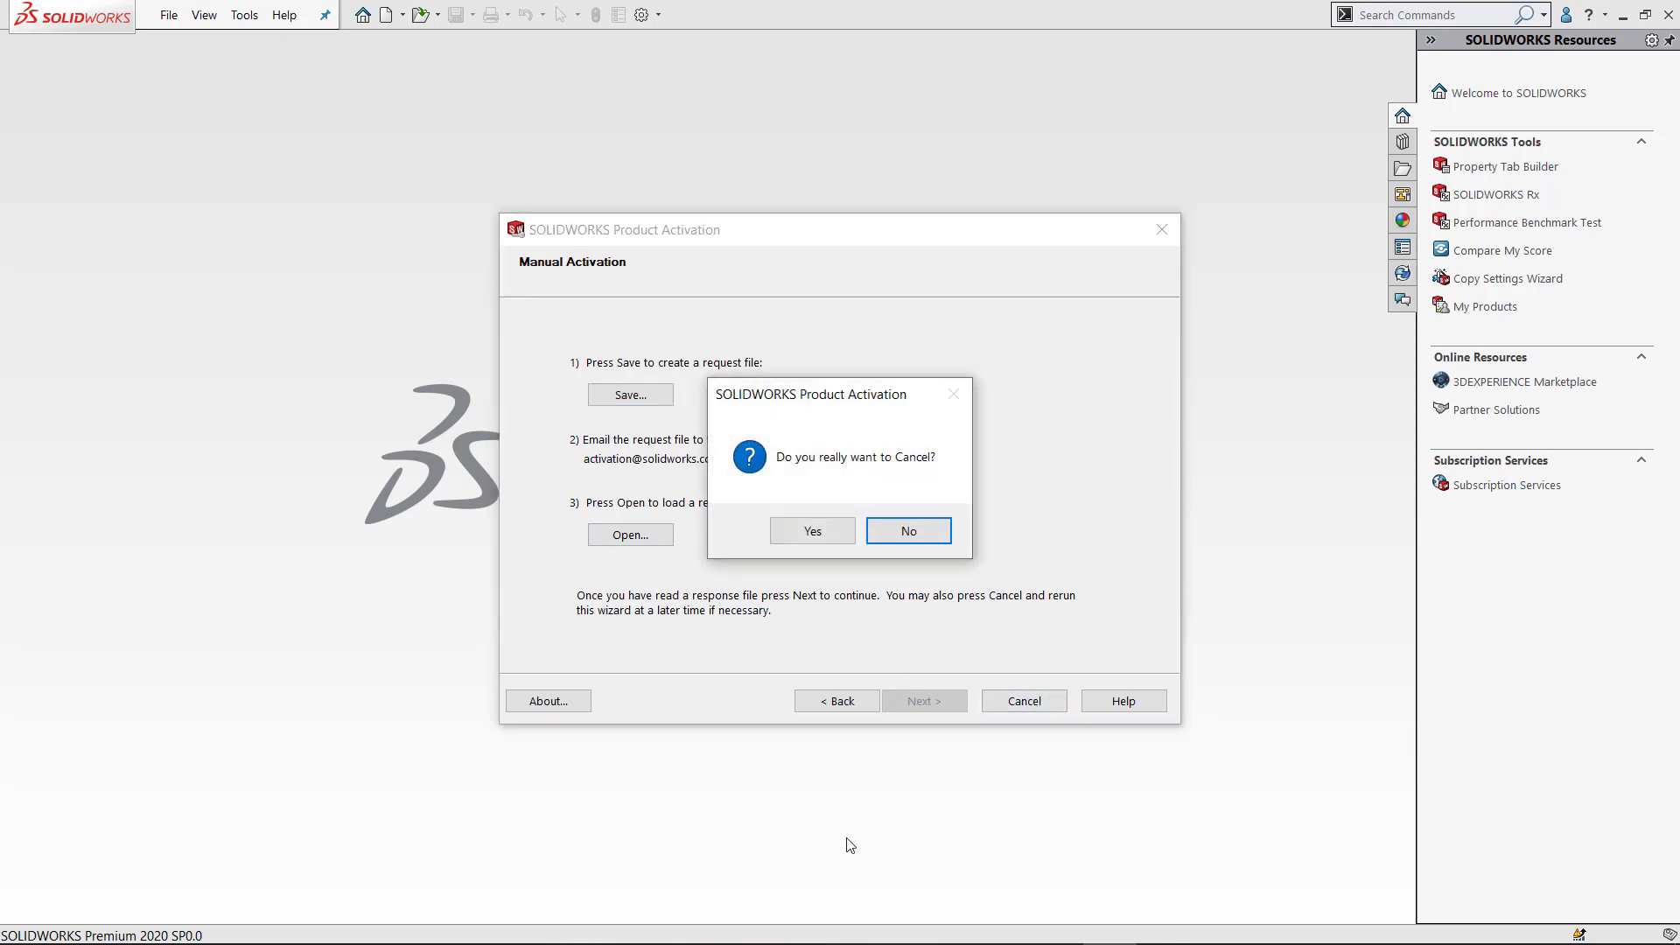
left_click(844, 525)
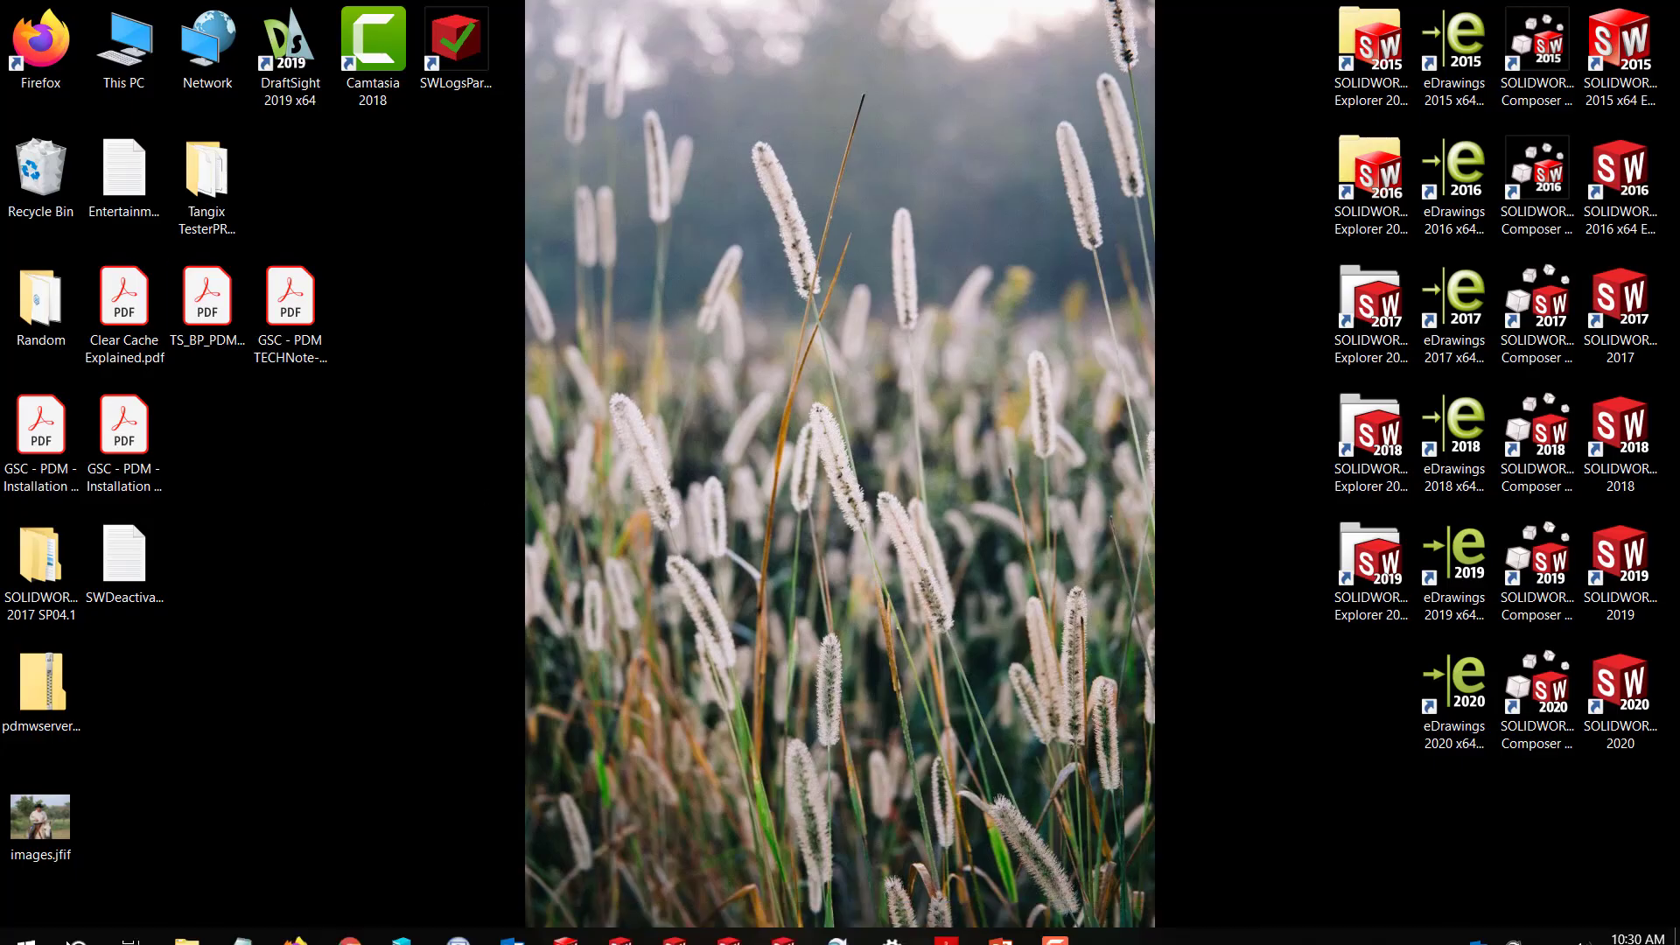
Step: Launch SolidNetWork License Manager Server 2019 via Start search 'solidnetwork' and choose Modify to move licences
left_click(26, 921)
type("solidnetwork")
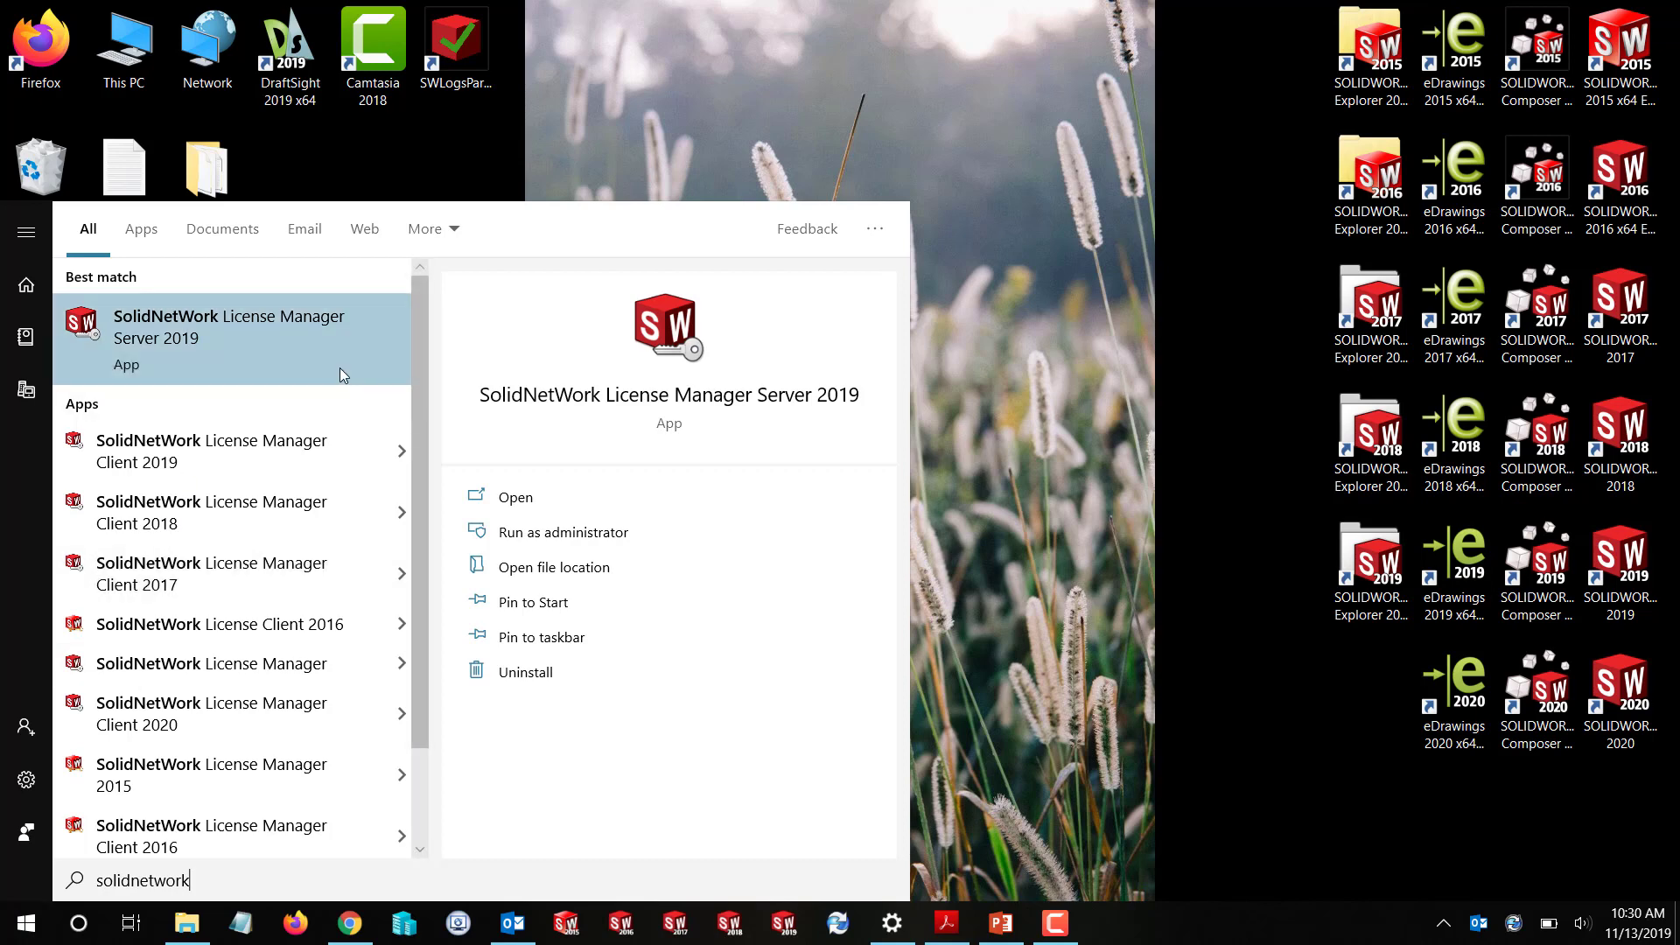
left_click(311, 323)
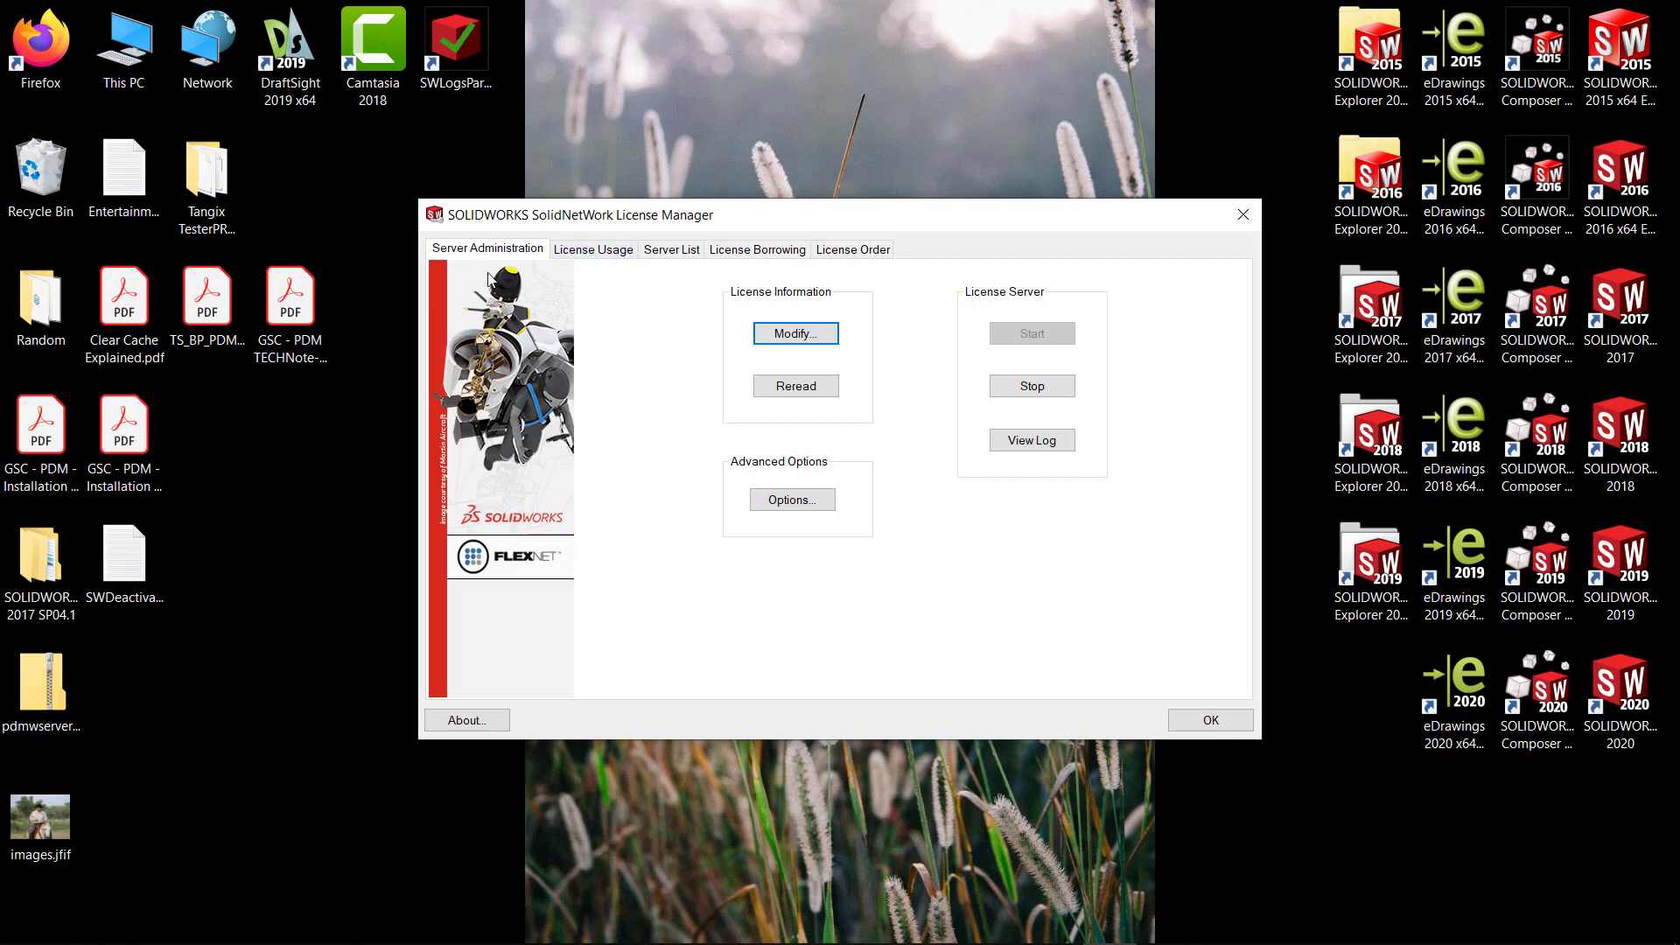
left_click(781, 337)
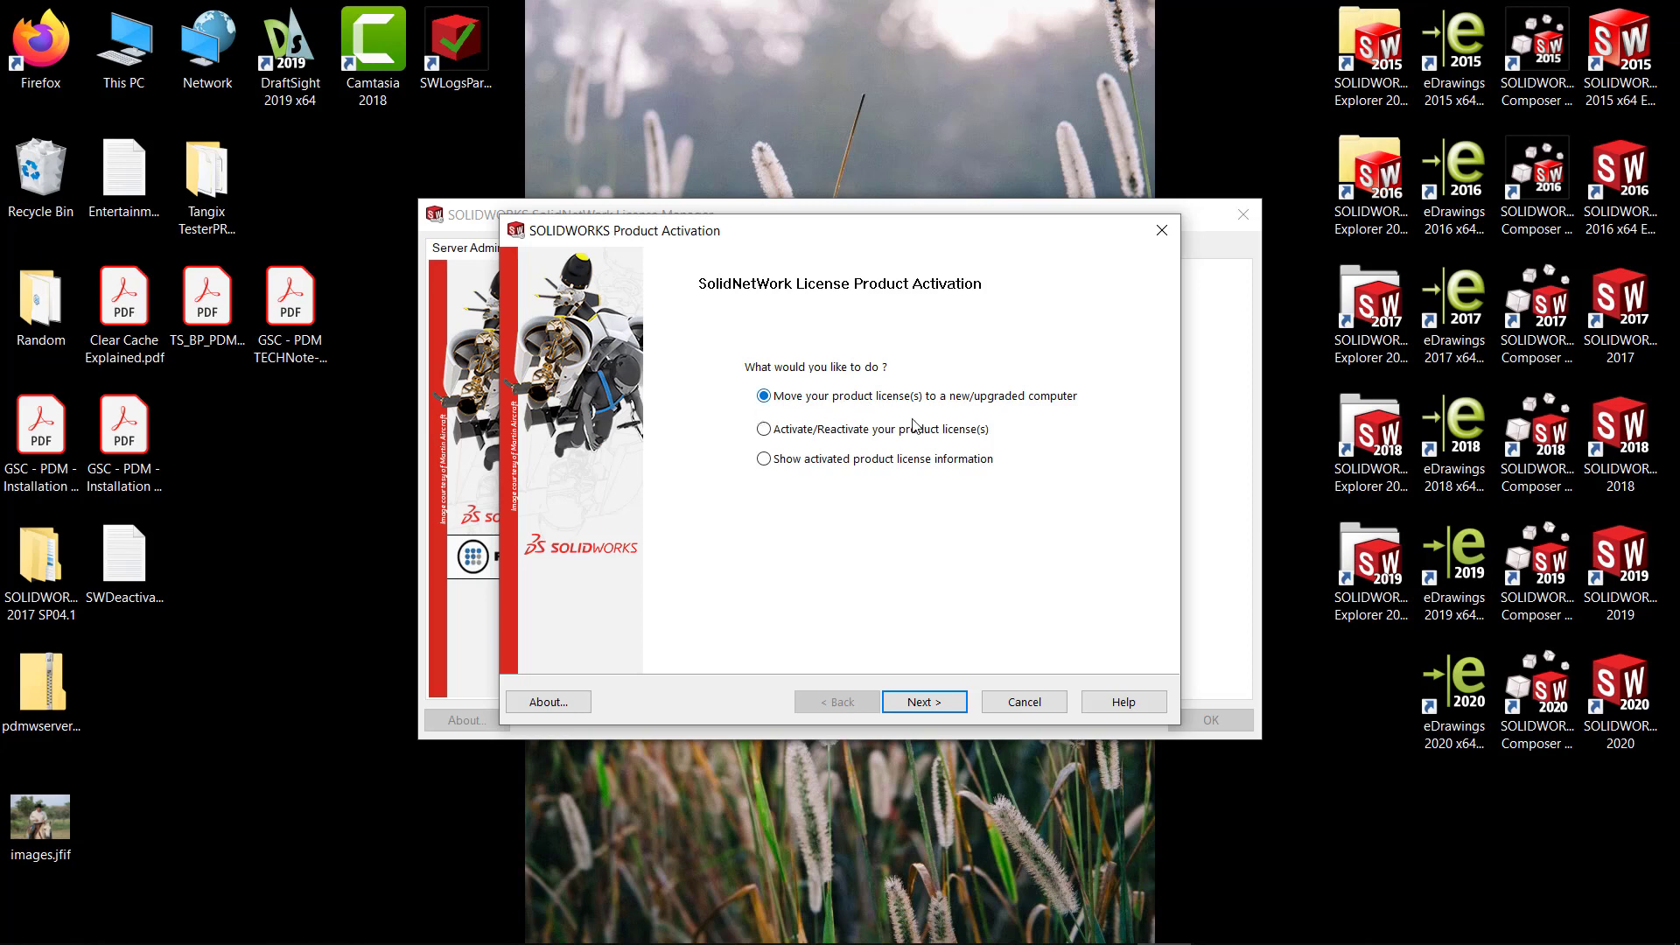
Step: Move the server licences by deactivating the serial automatically over the Internet, then Finish
left_click(954, 700)
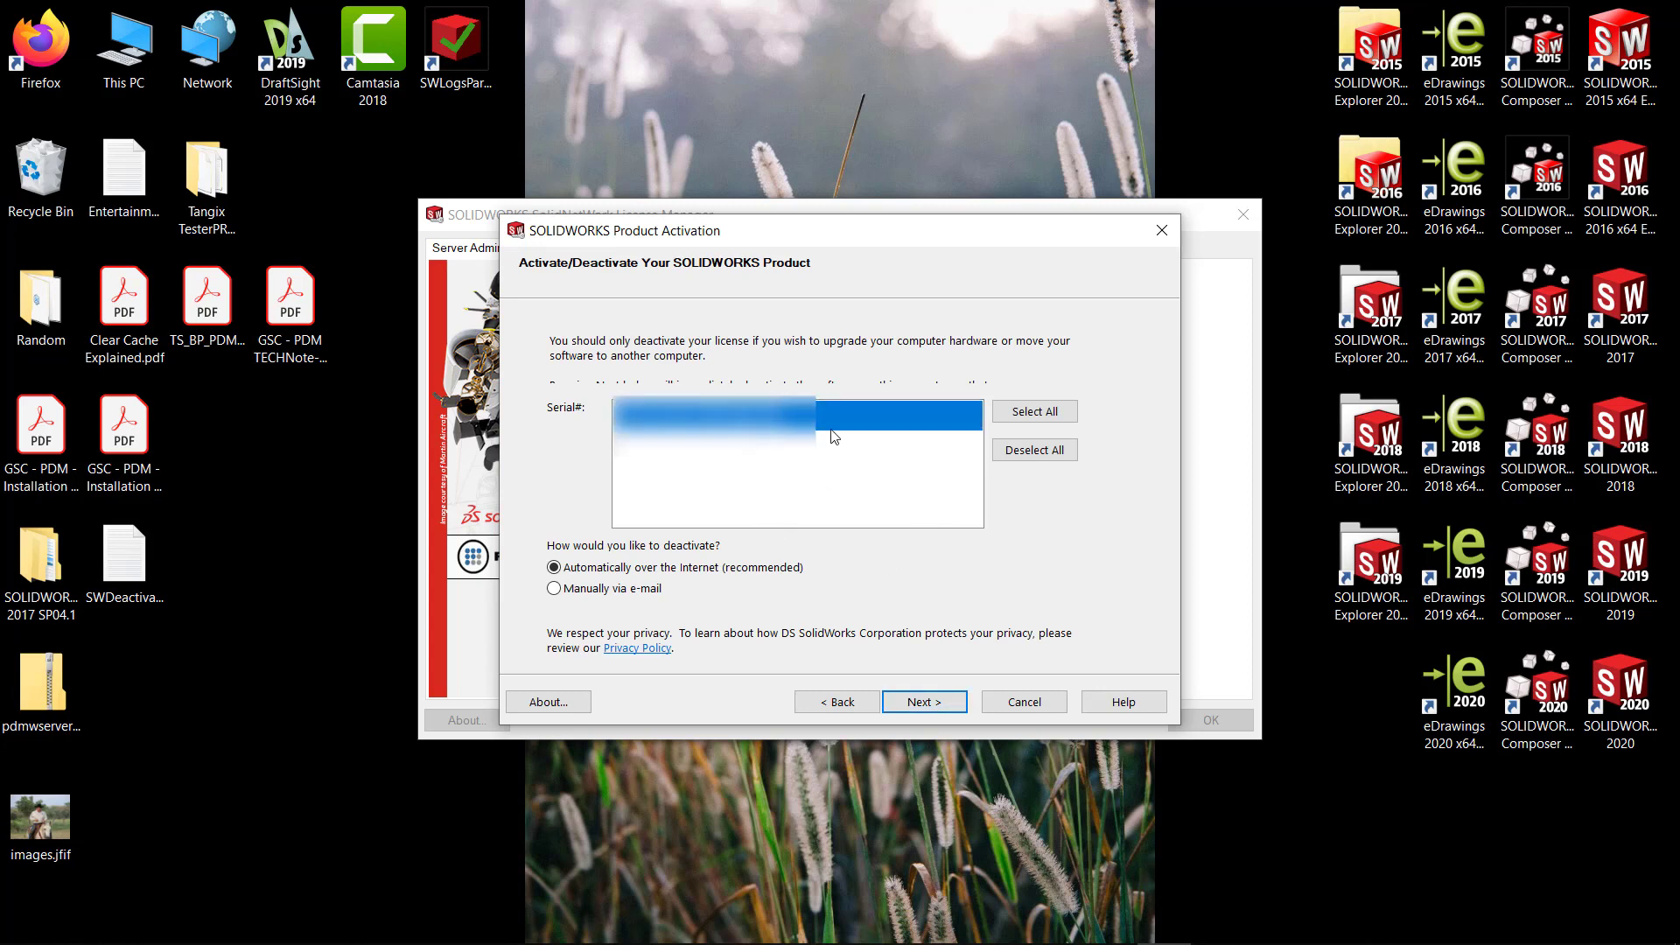
left_click(905, 697)
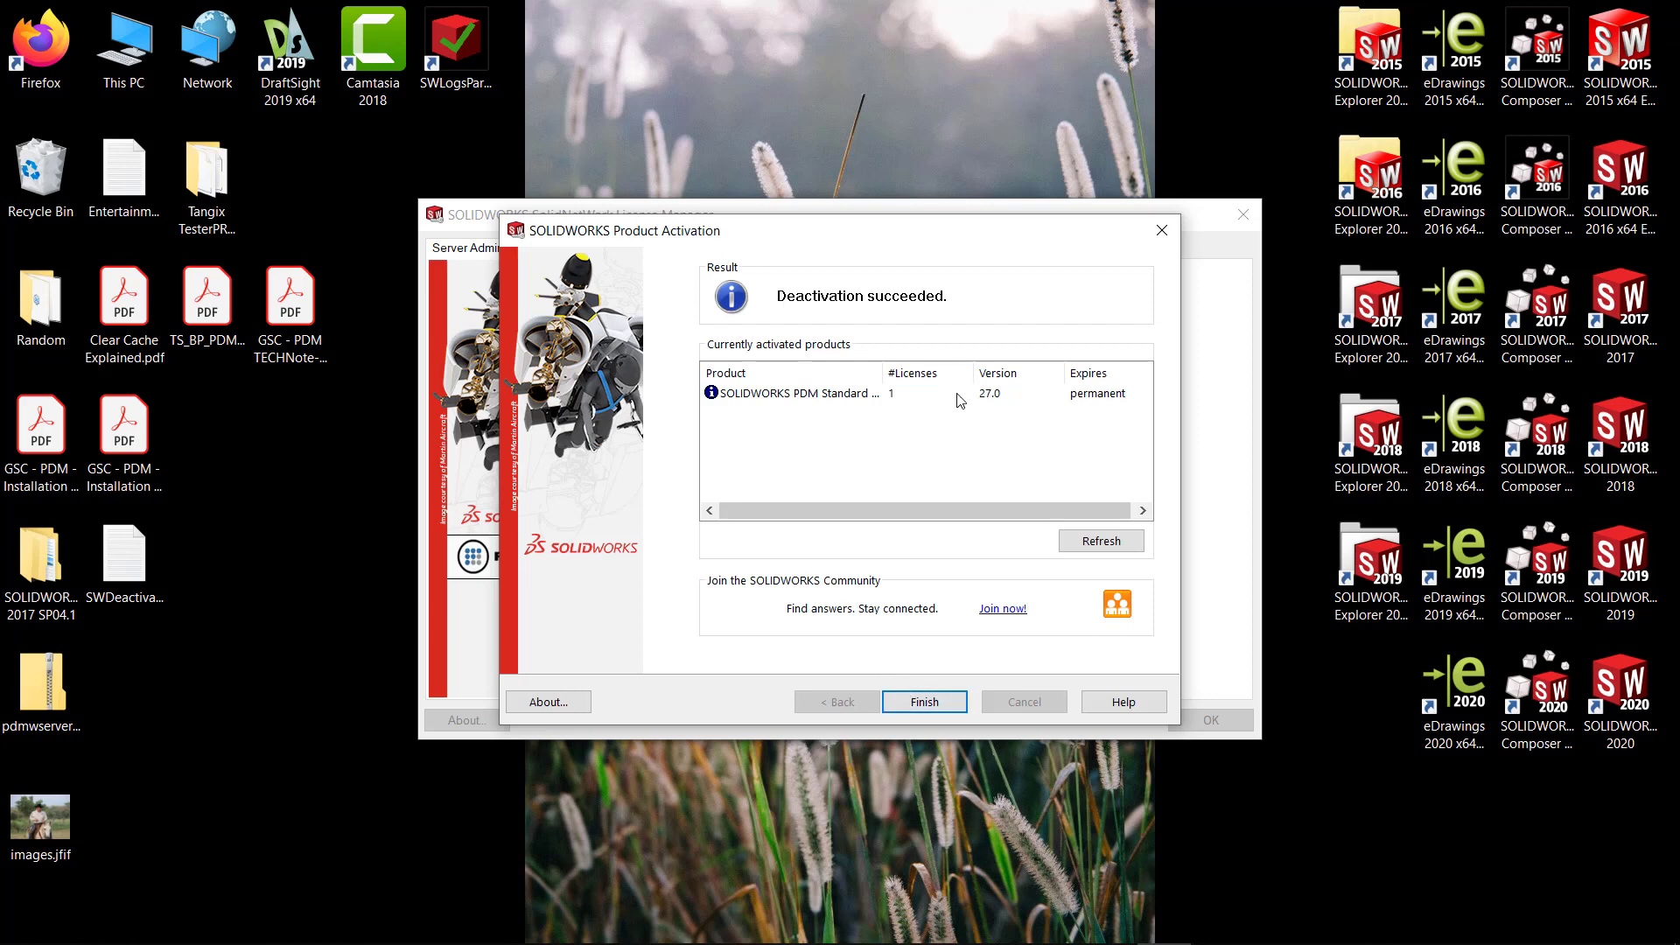
left_click(923, 700)
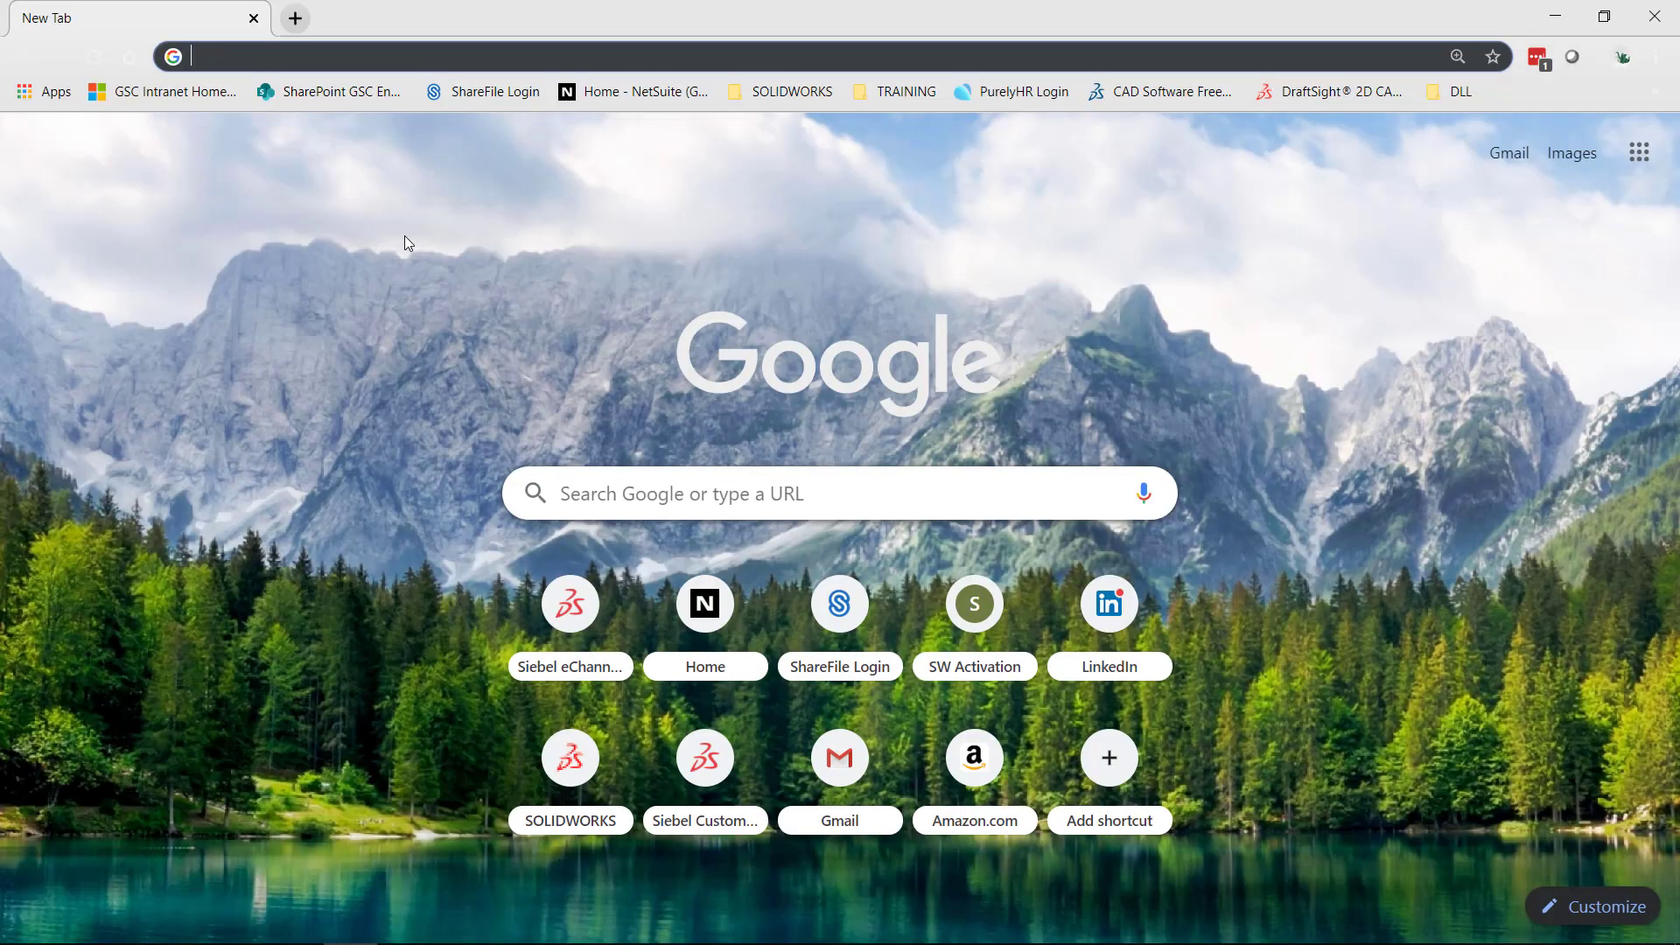
Step: Go to customerportal.solidworks.com, log in with Remember Me ticked, and scroll to the downloads
type("customerportal.solidworks.com")
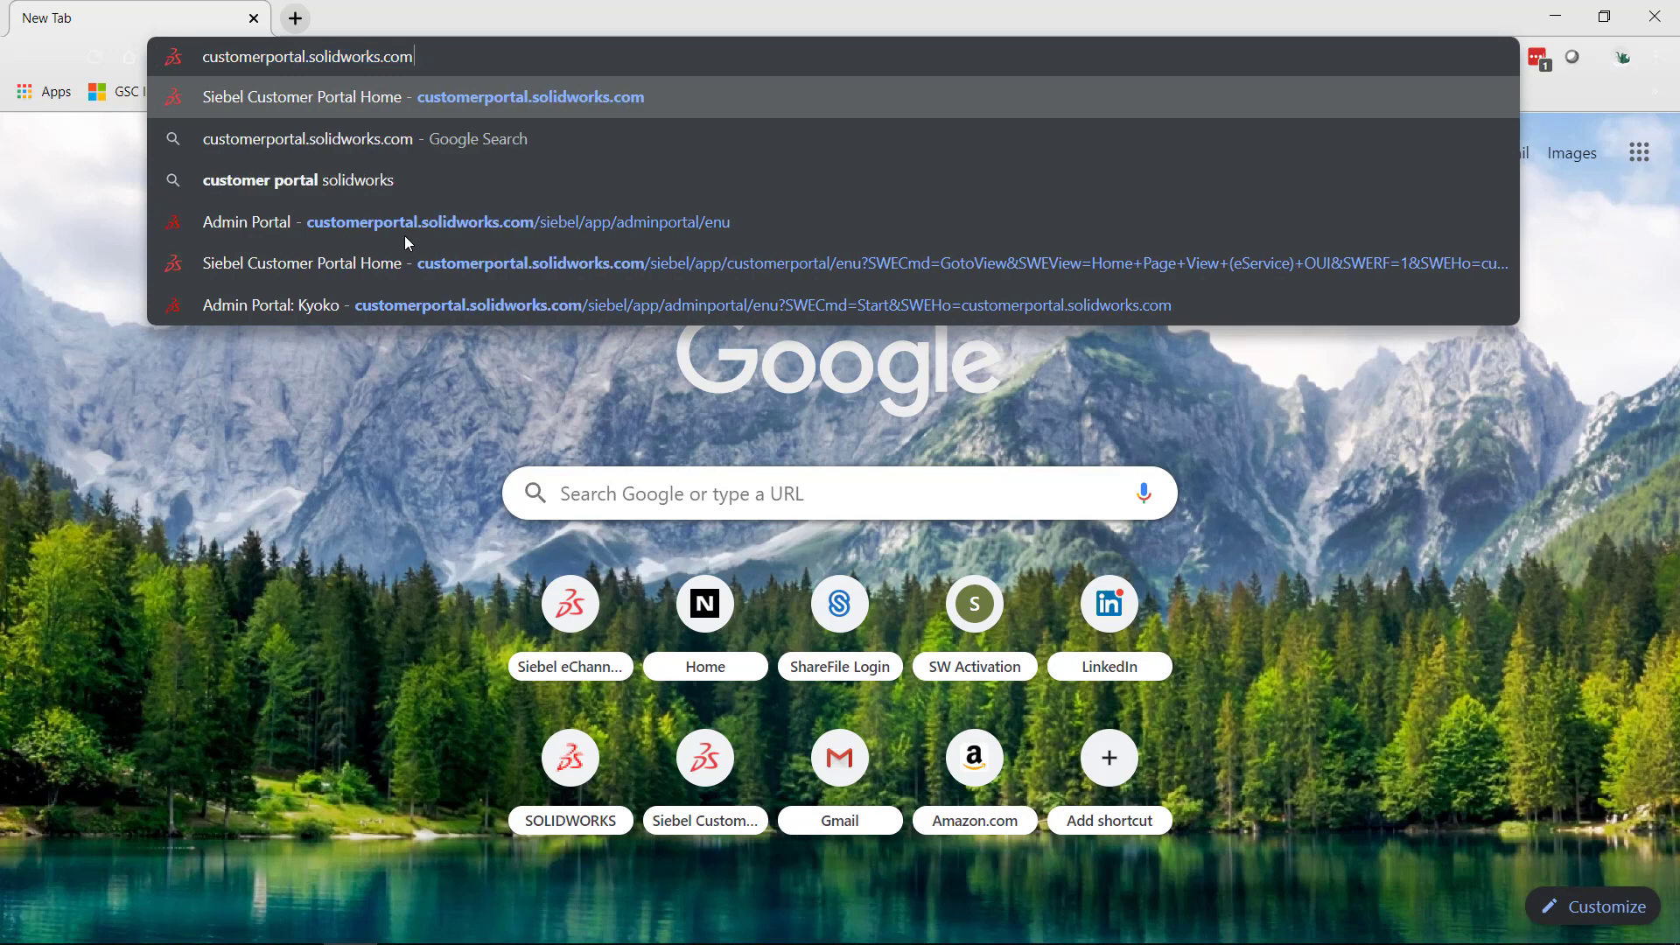
key("Return")
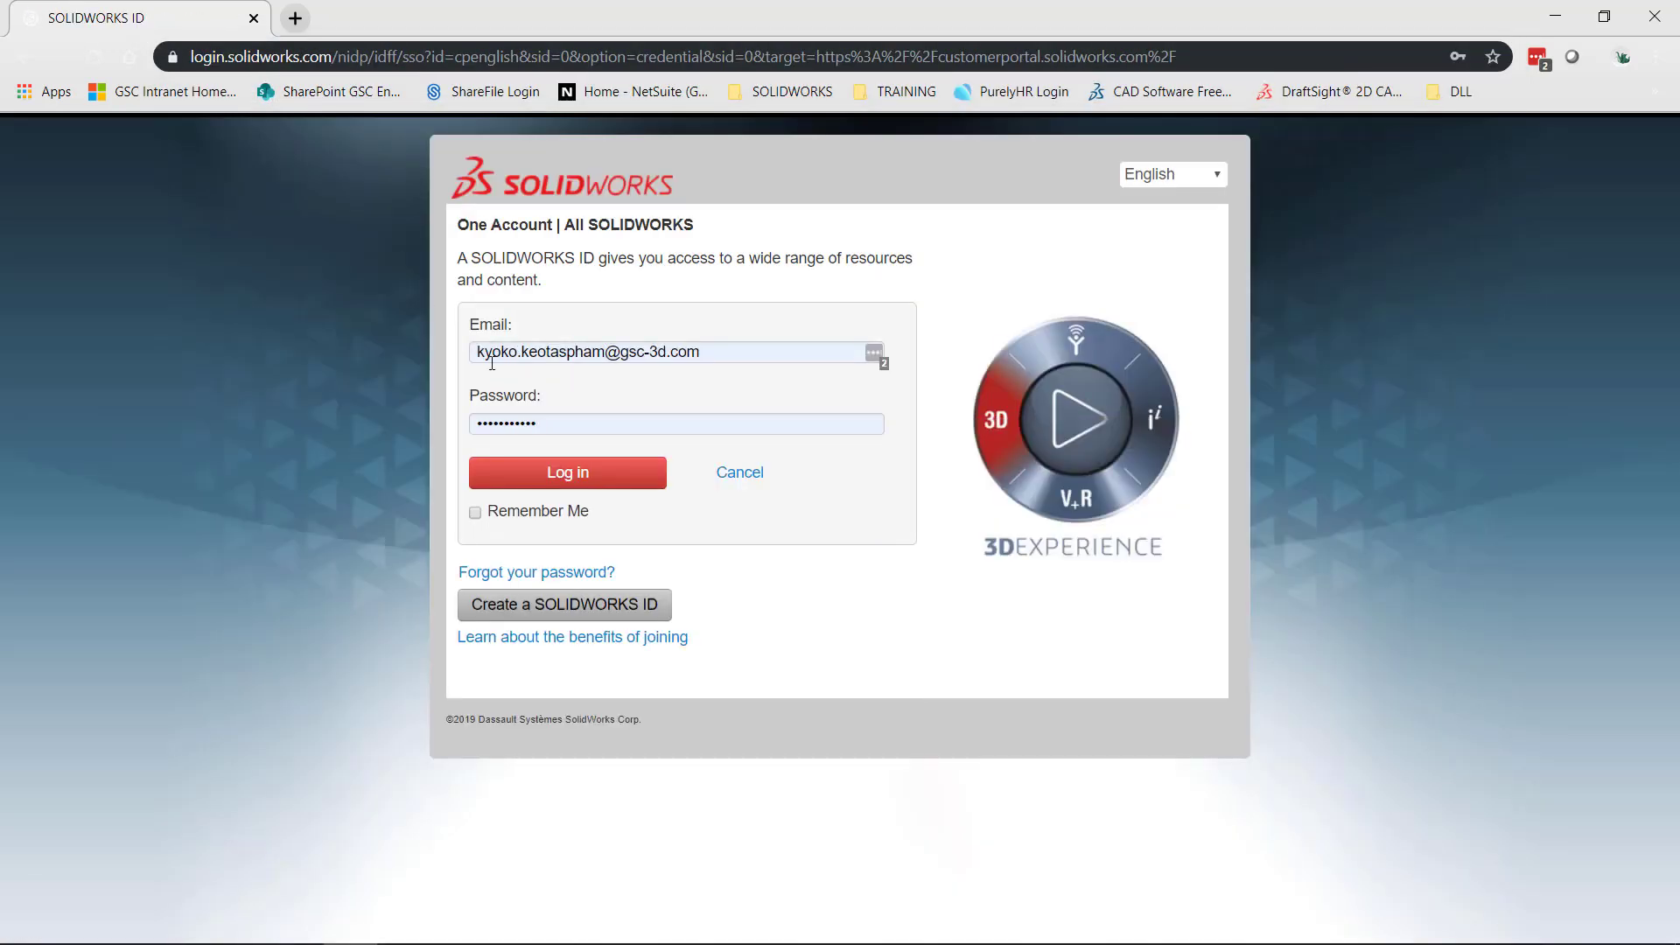
left_click(474, 518)
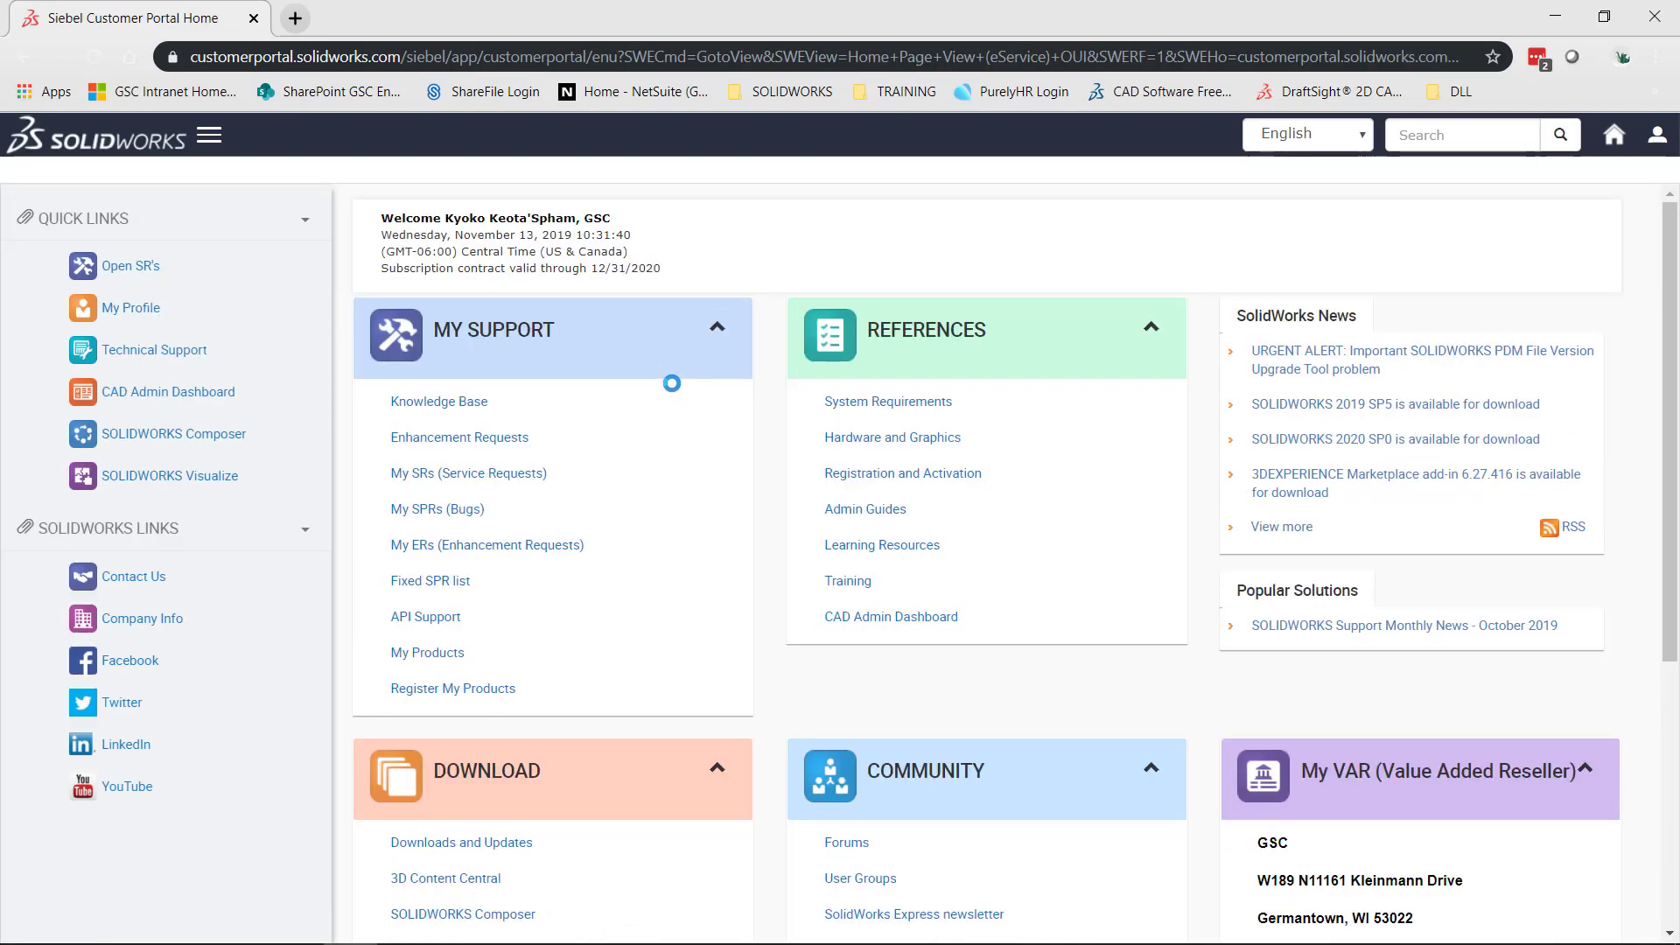
scroll(531, 674, "down", 2)
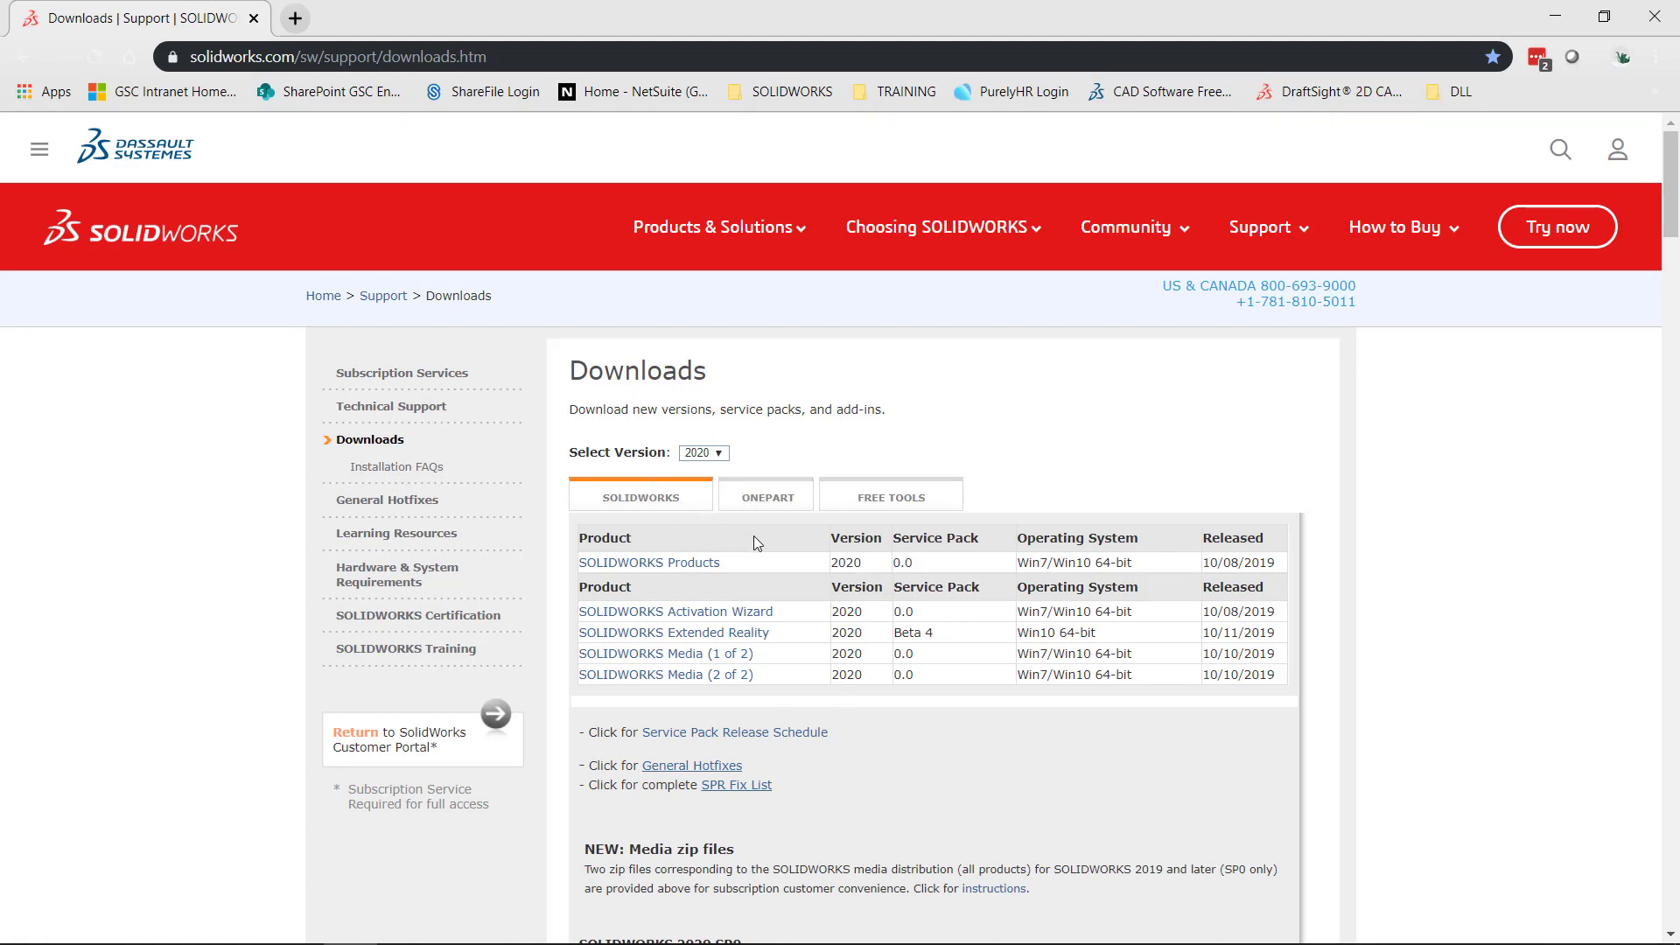
Step: Download the 2020 SOLIDWORKS Activation Wizard and unzip swactwizard.exe to the downloads folder
left_click(740, 614)
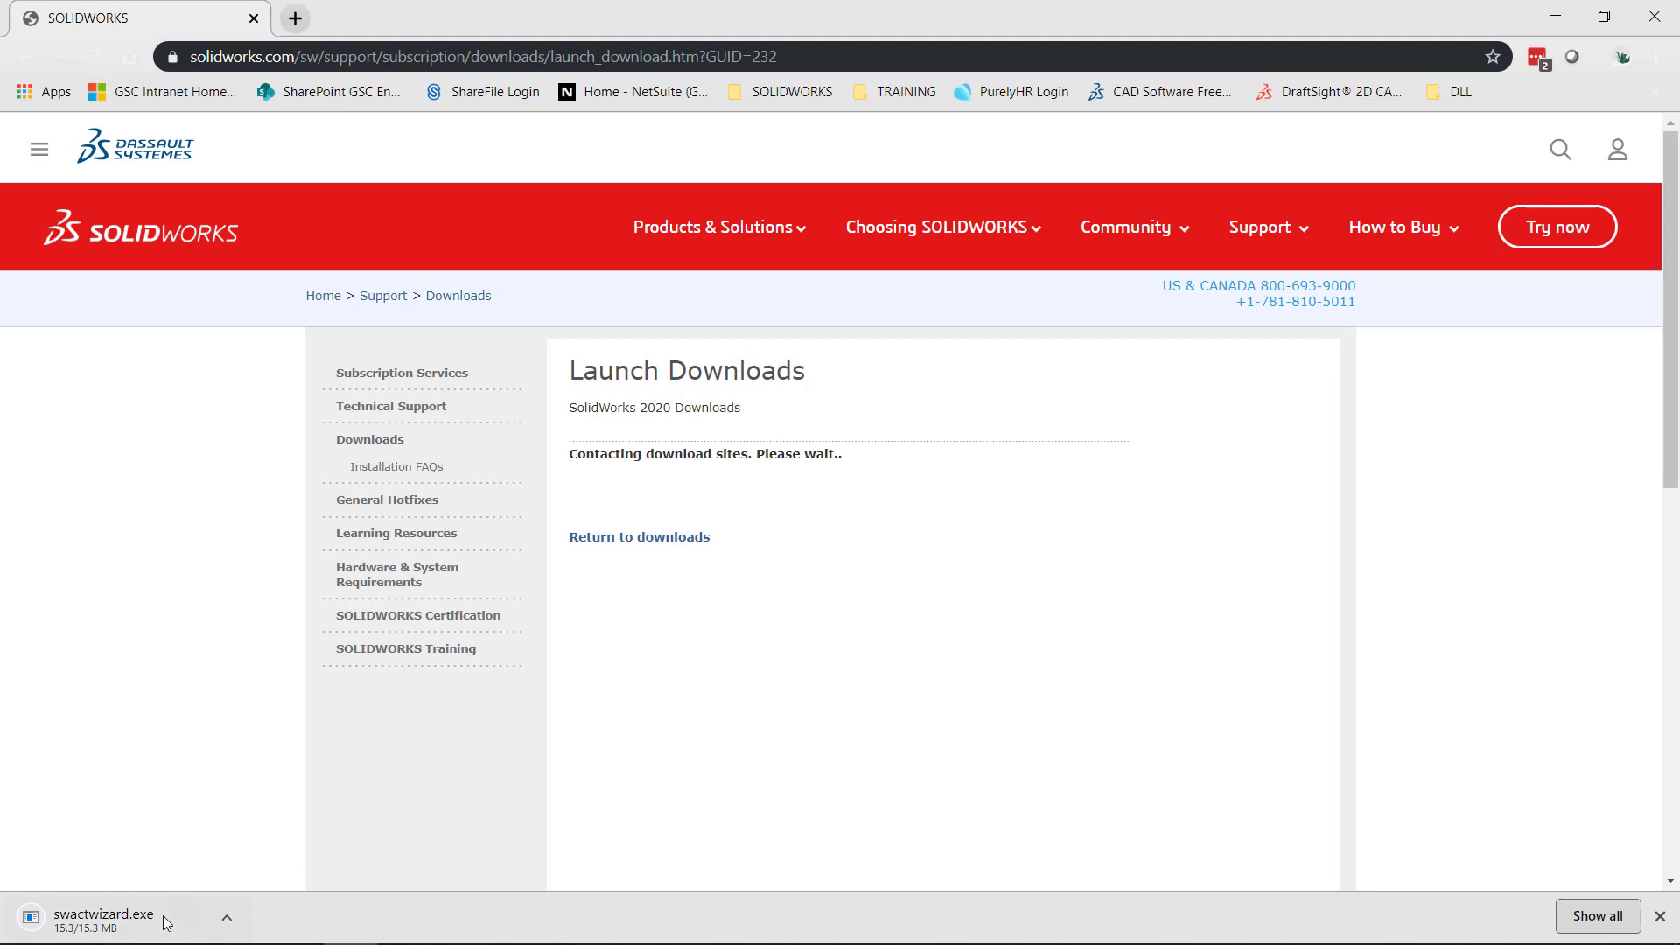
left_click(166, 924)
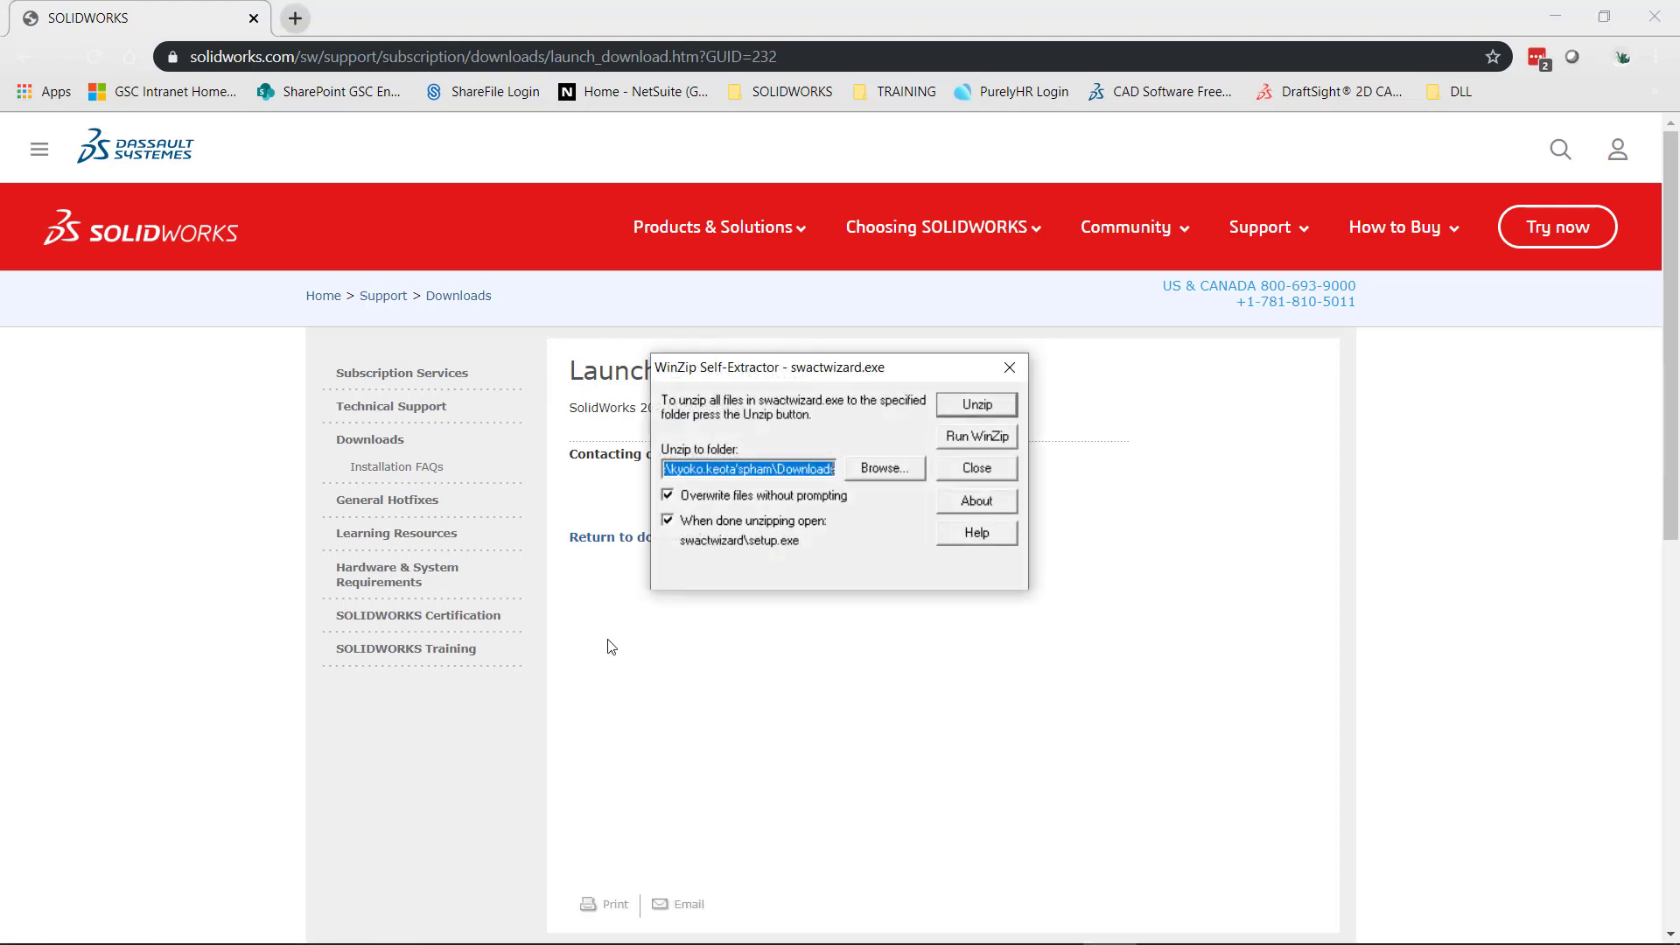
left_click(984, 408)
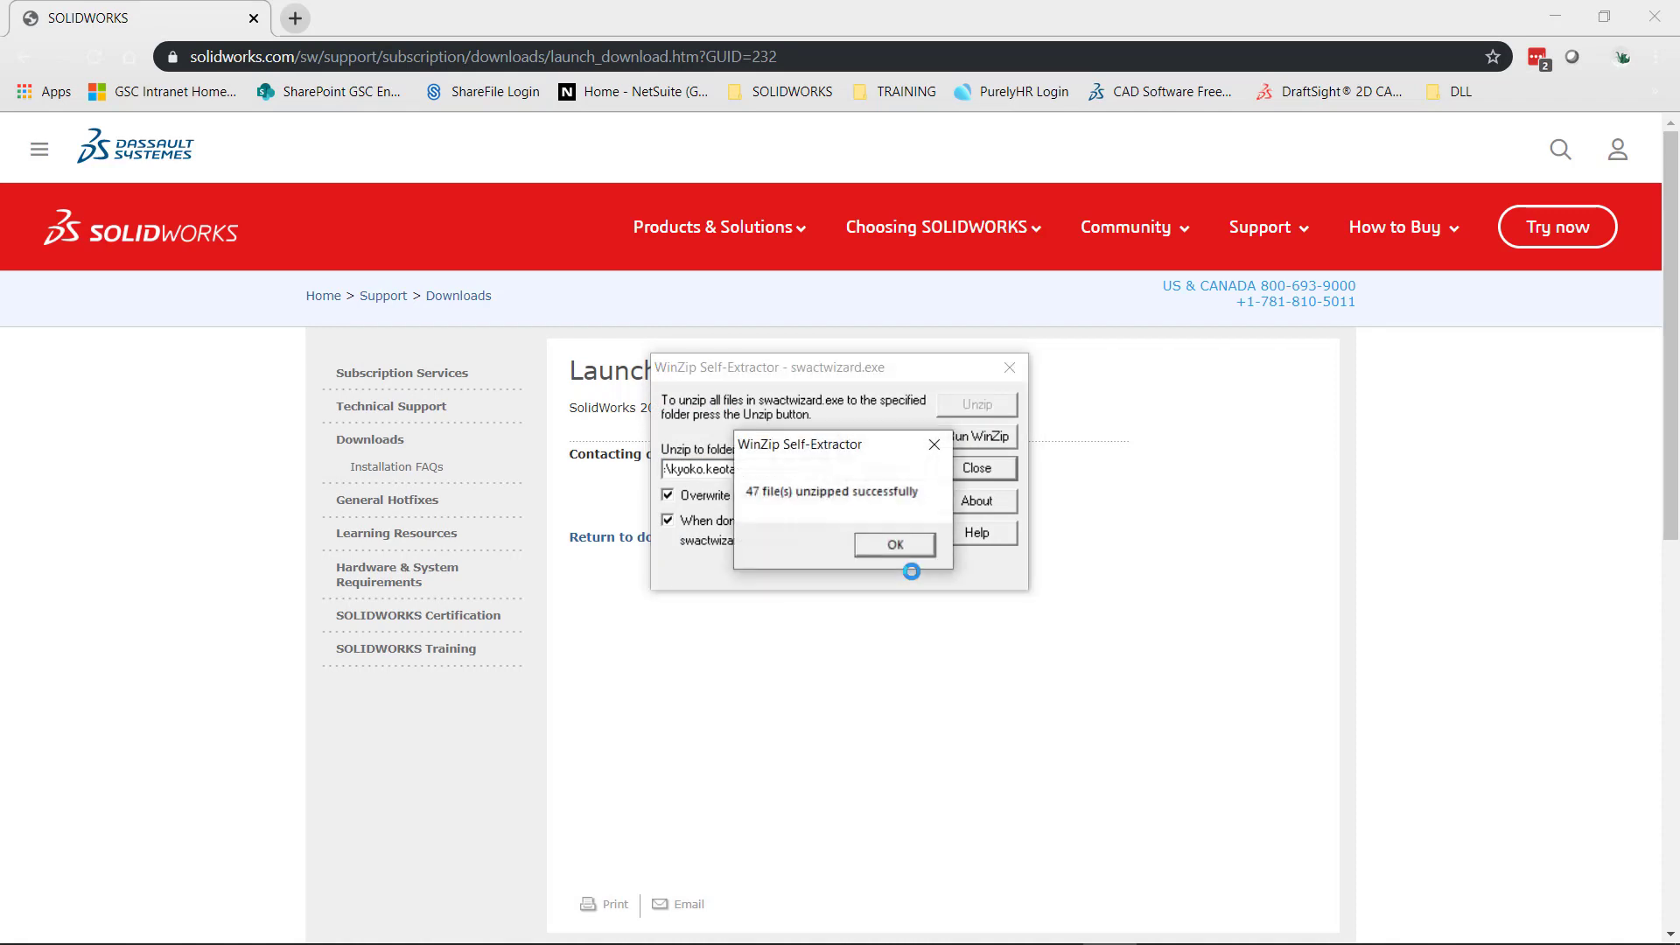
left_click(910, 549)
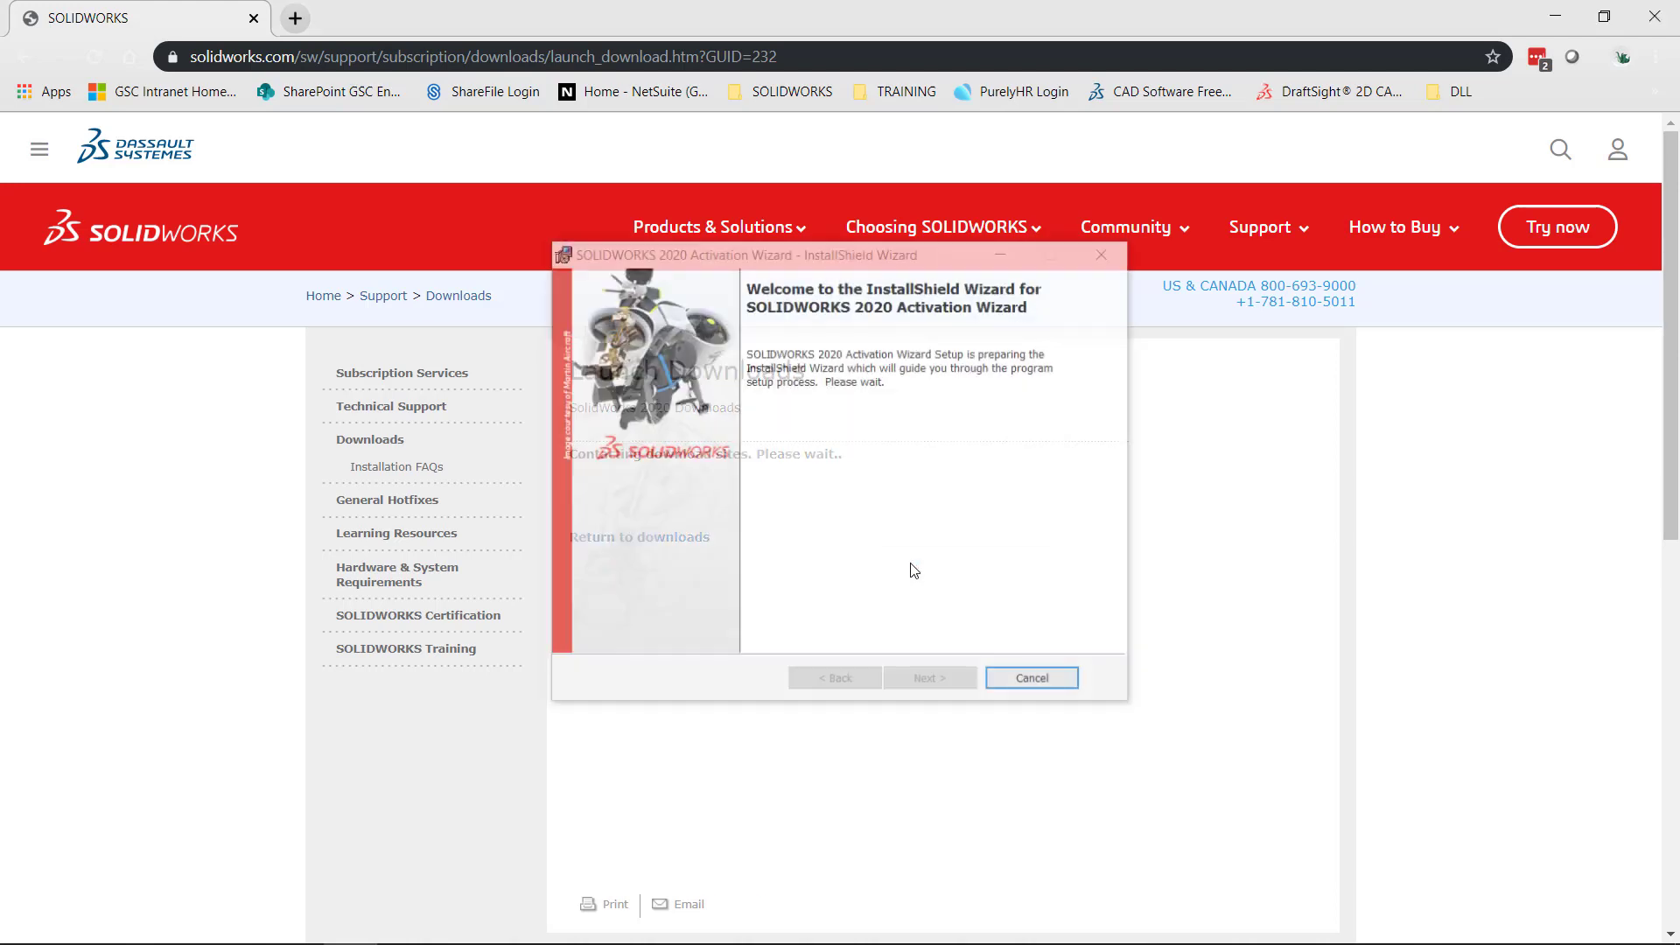
Step: Install the Activation Wizard through the InstallShield wizard and finish
left_click(935, 686)
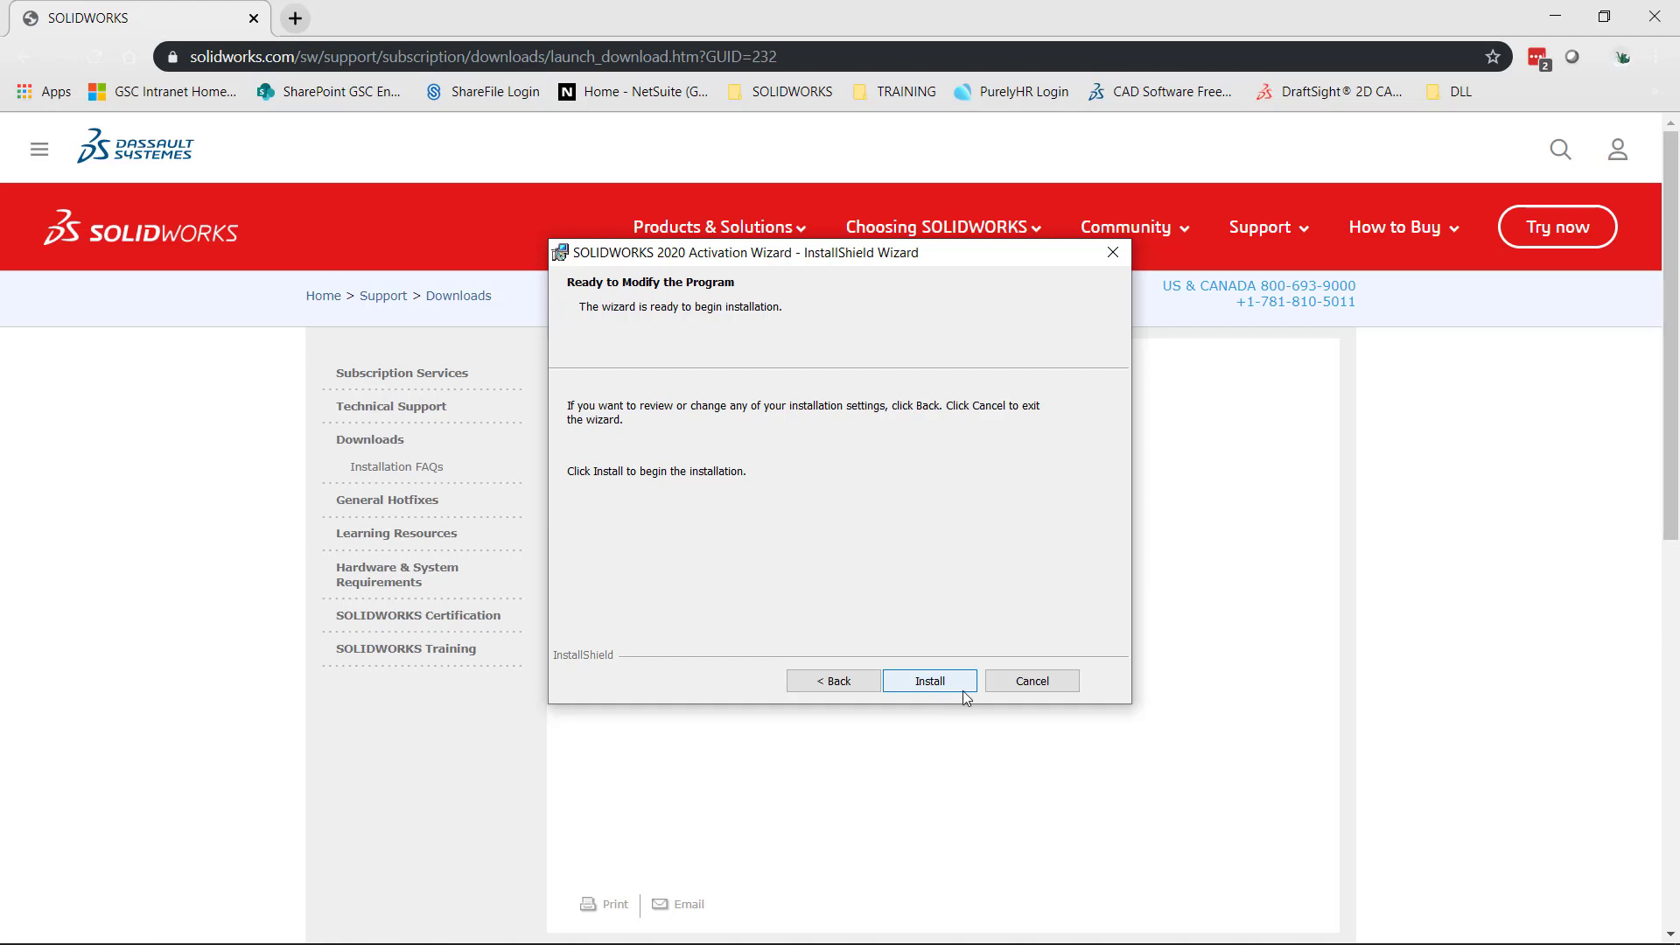
left_click(963, 690)
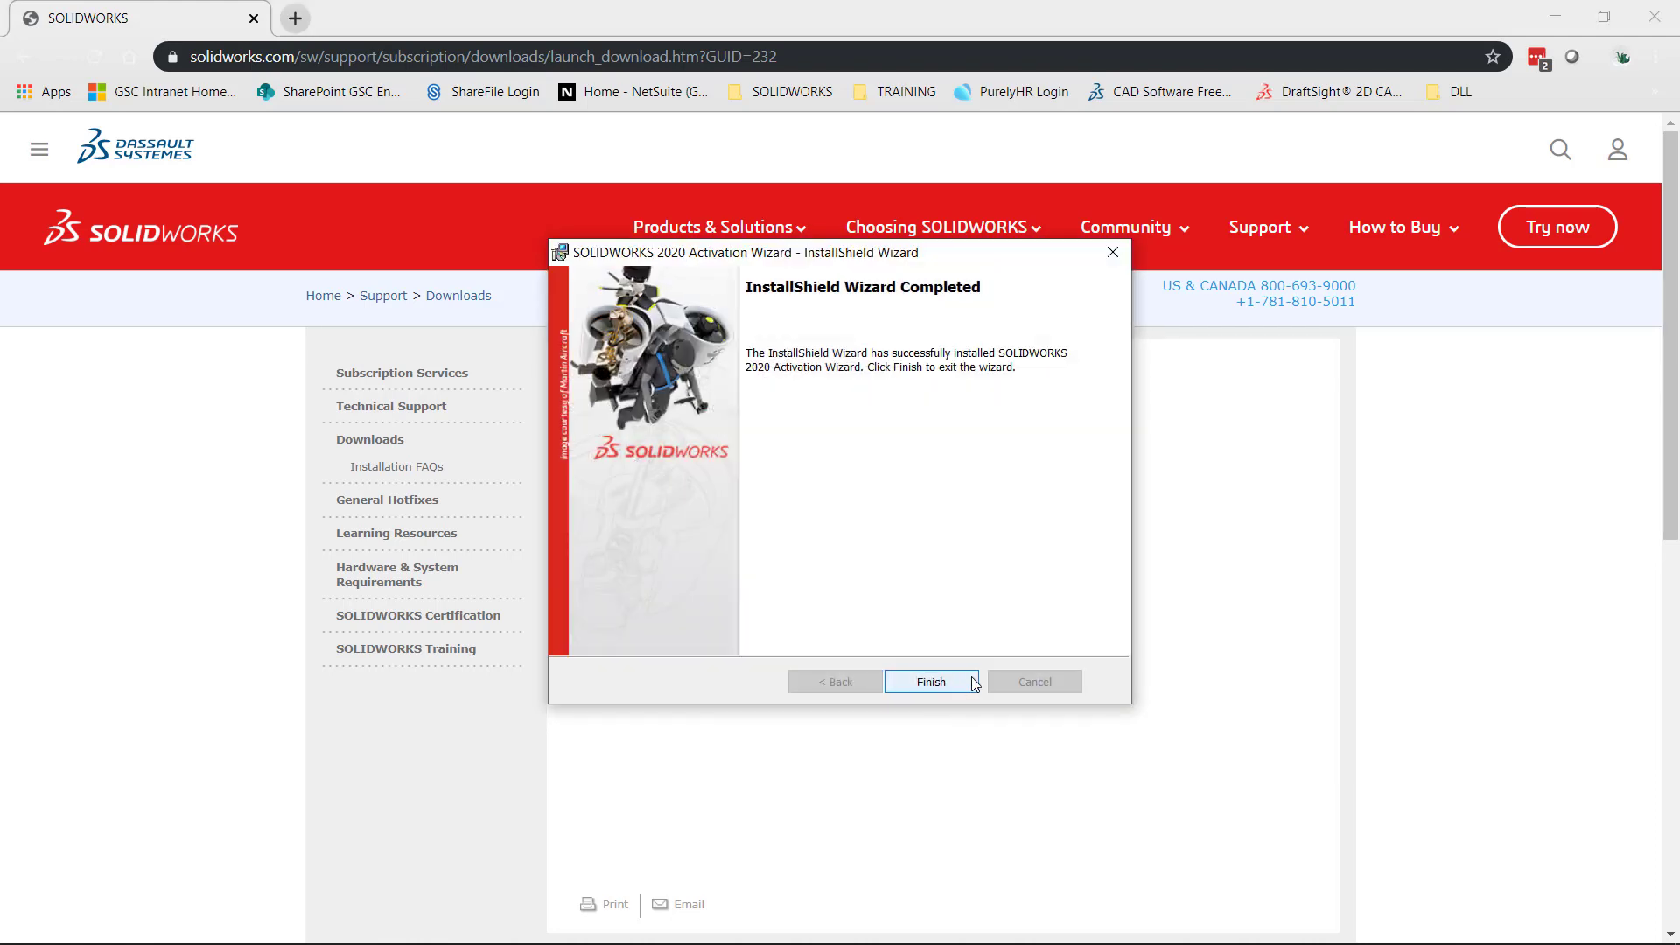
left_click(965, 687)
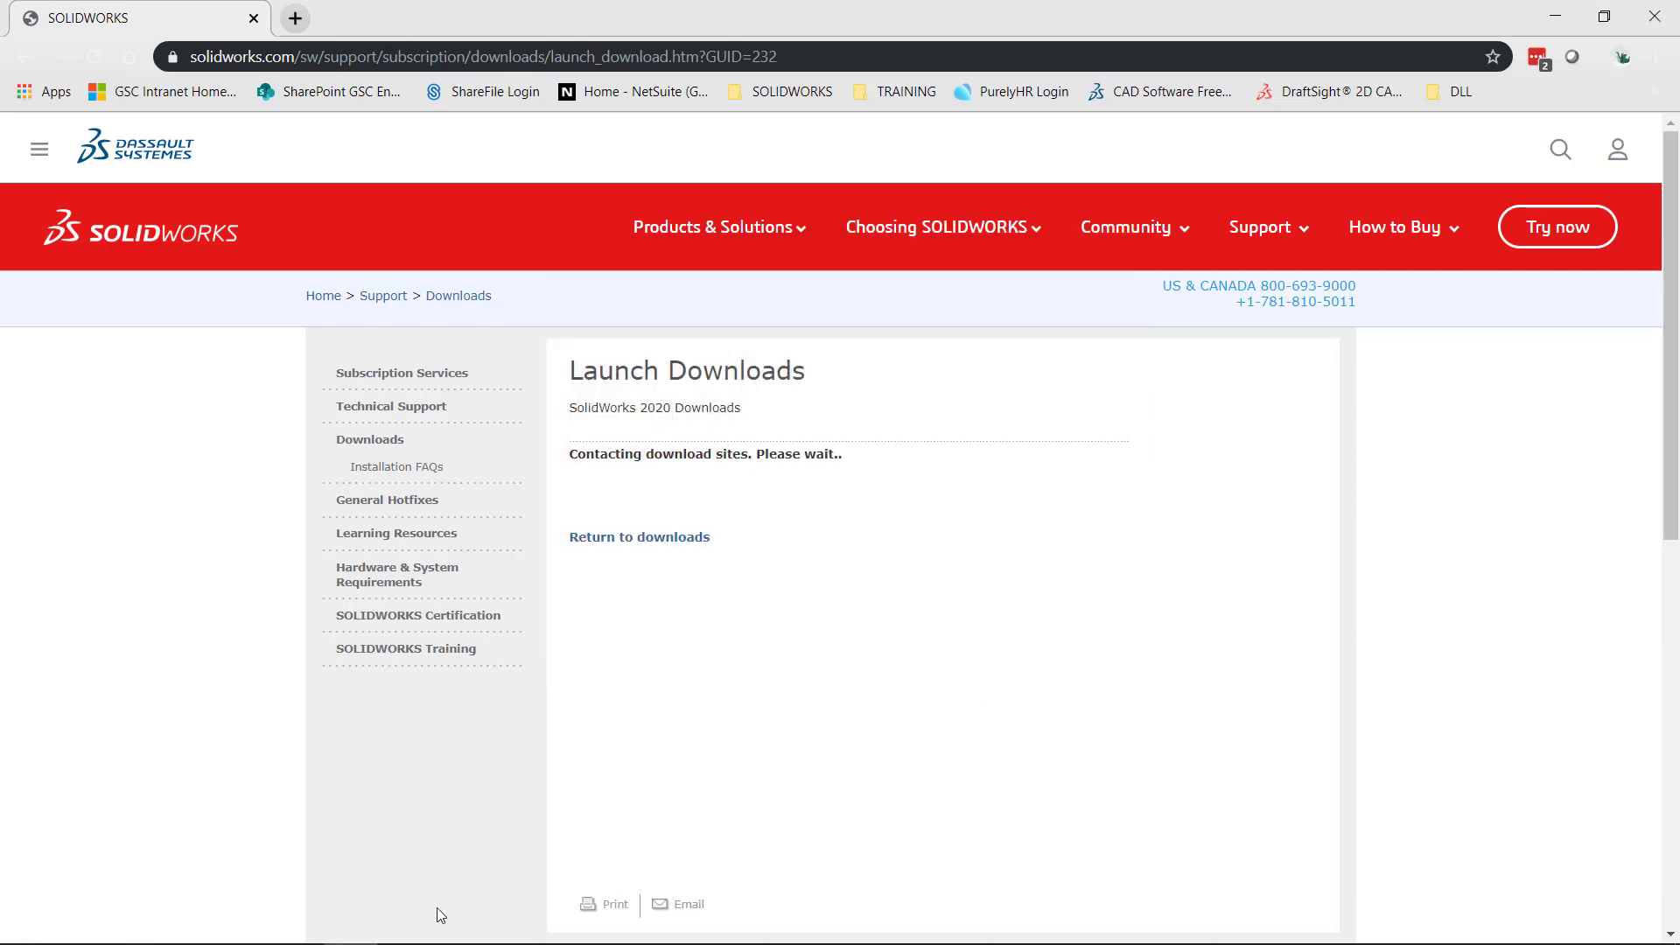
Step: Launch SOLIDWORKS Activation Wizard via Start search 'activation', select Simulation, and deactivate over the Internet
left_click(27, 923)
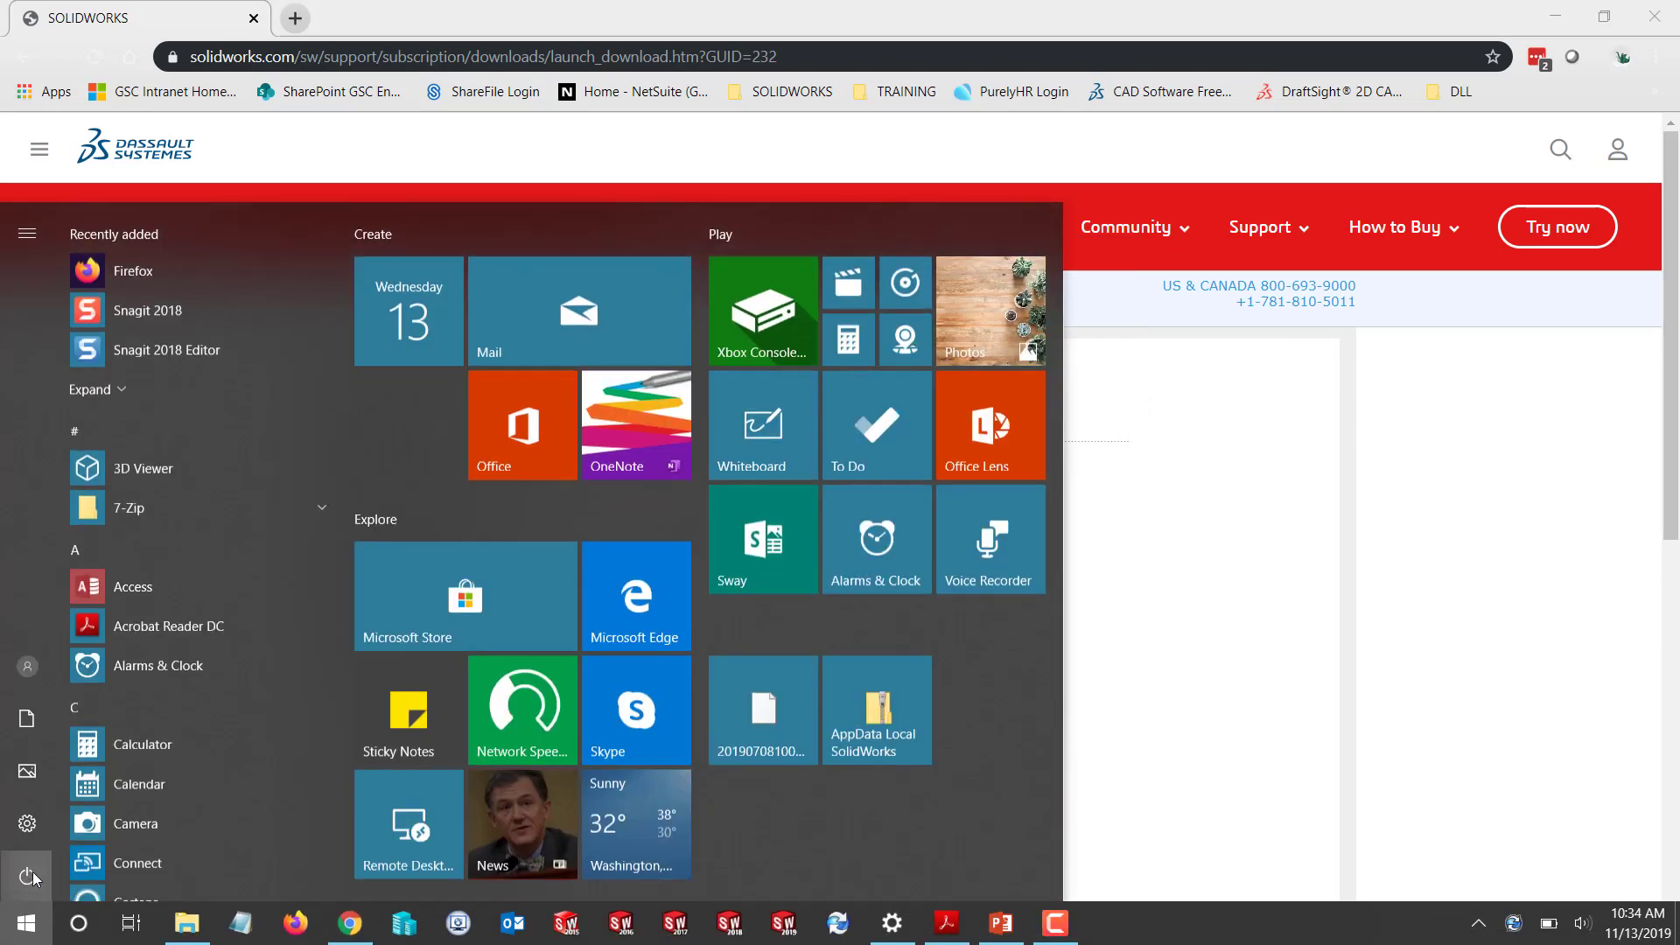
type("activat")
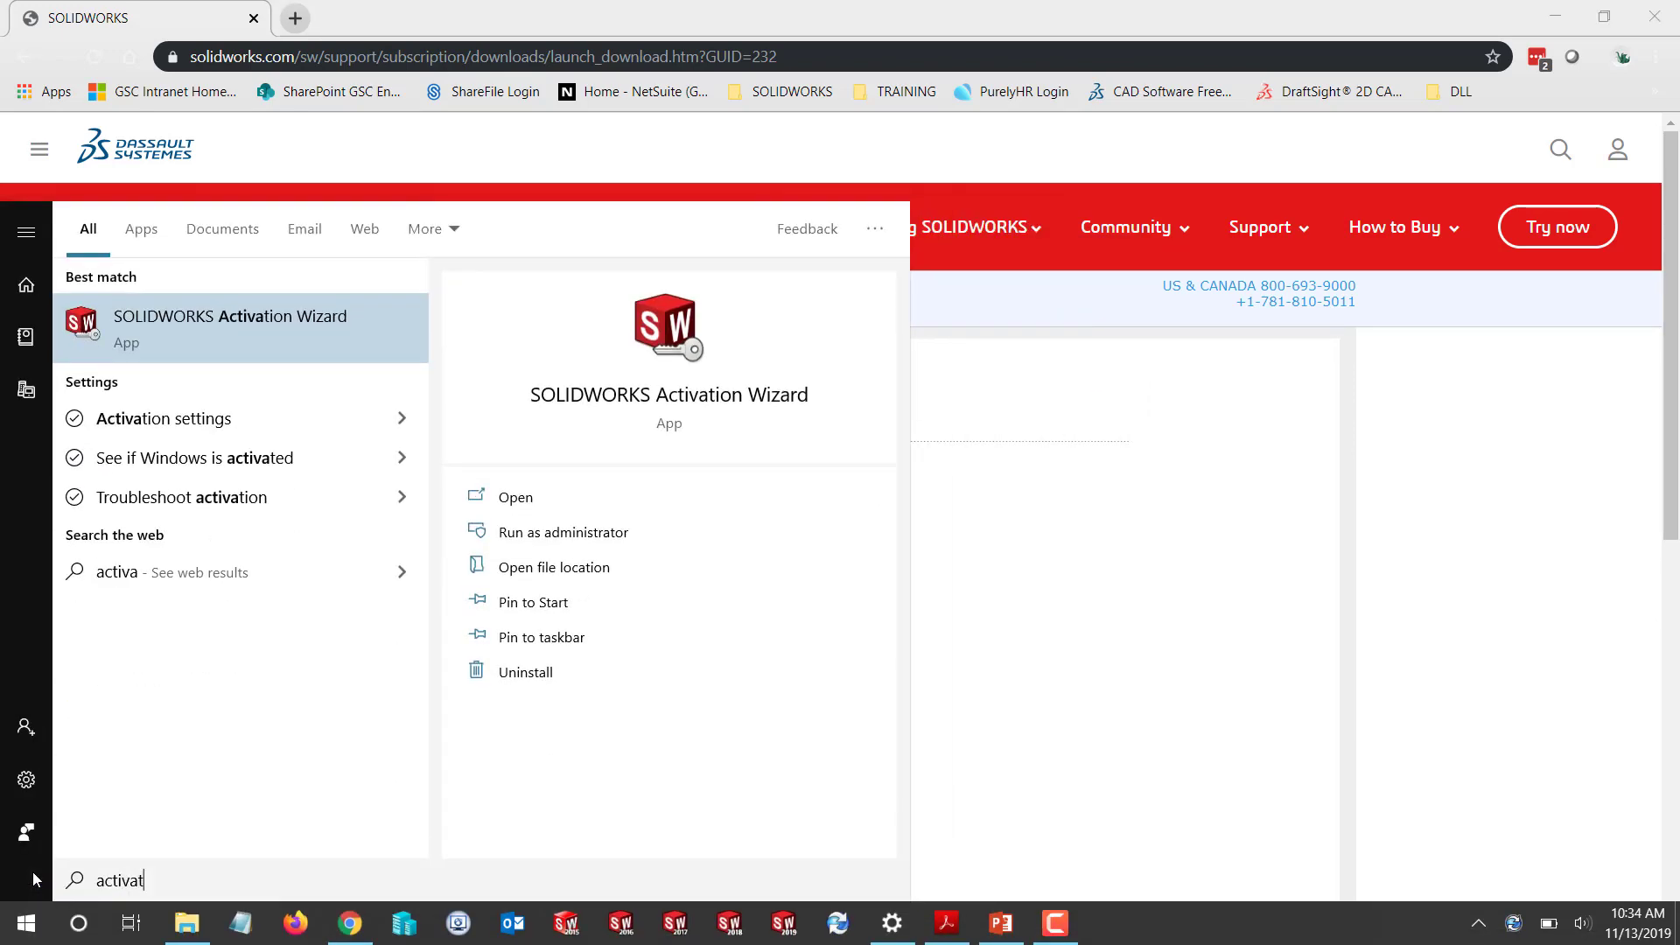
type("ion")
left_click(271, 335)
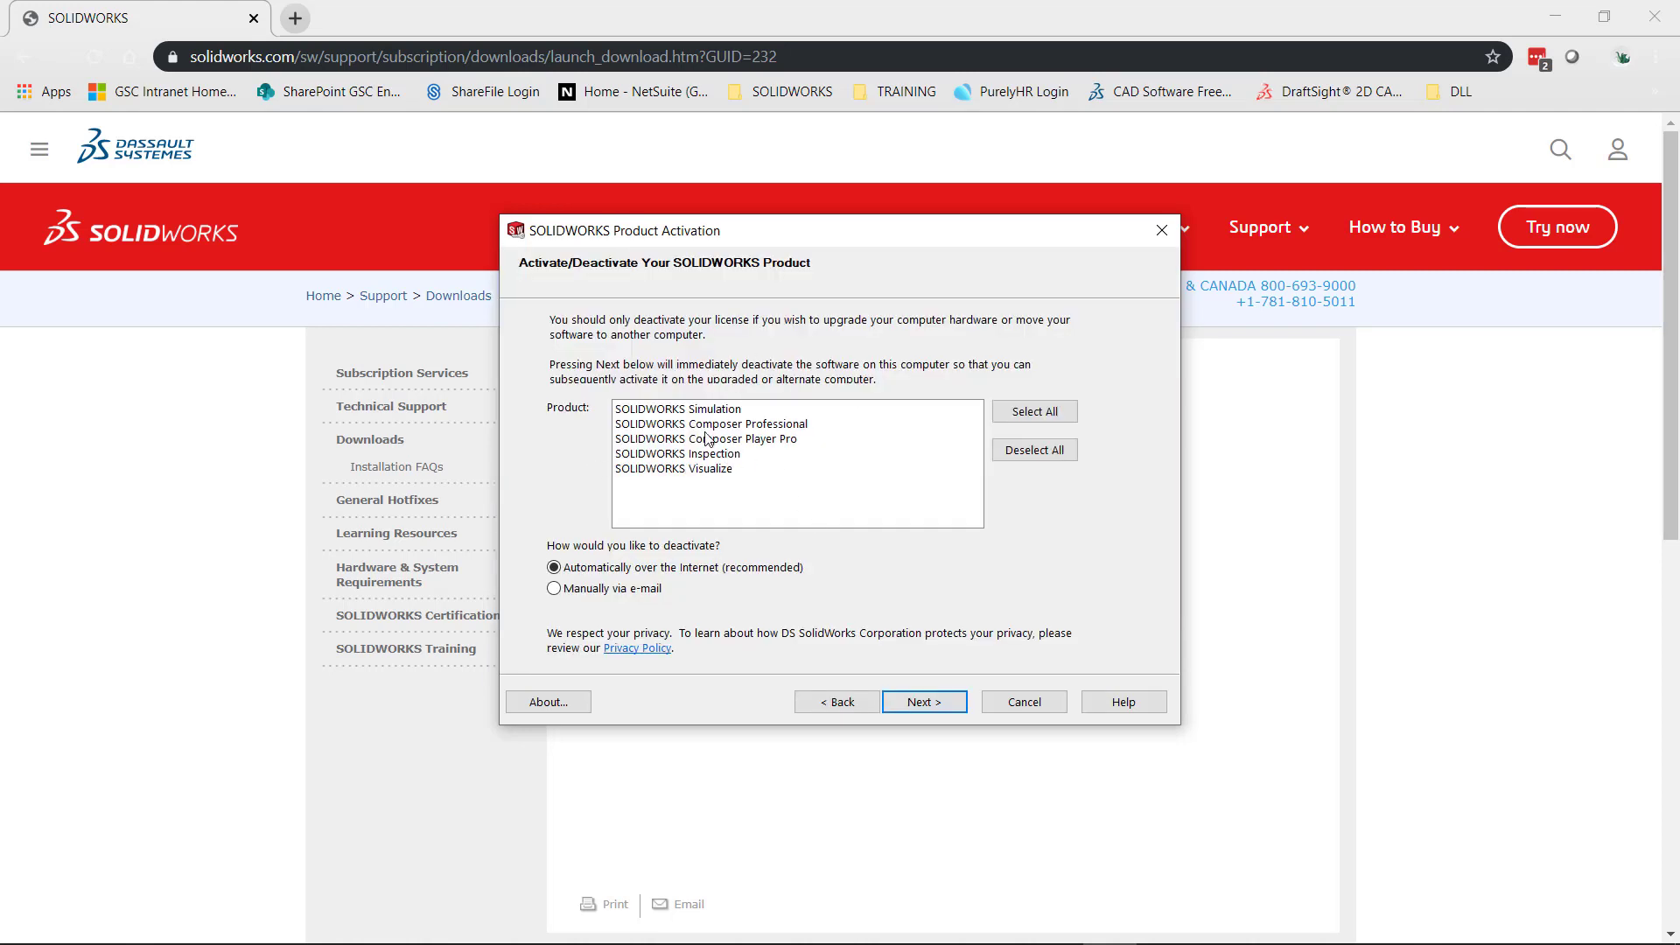
left_click(714, 411)
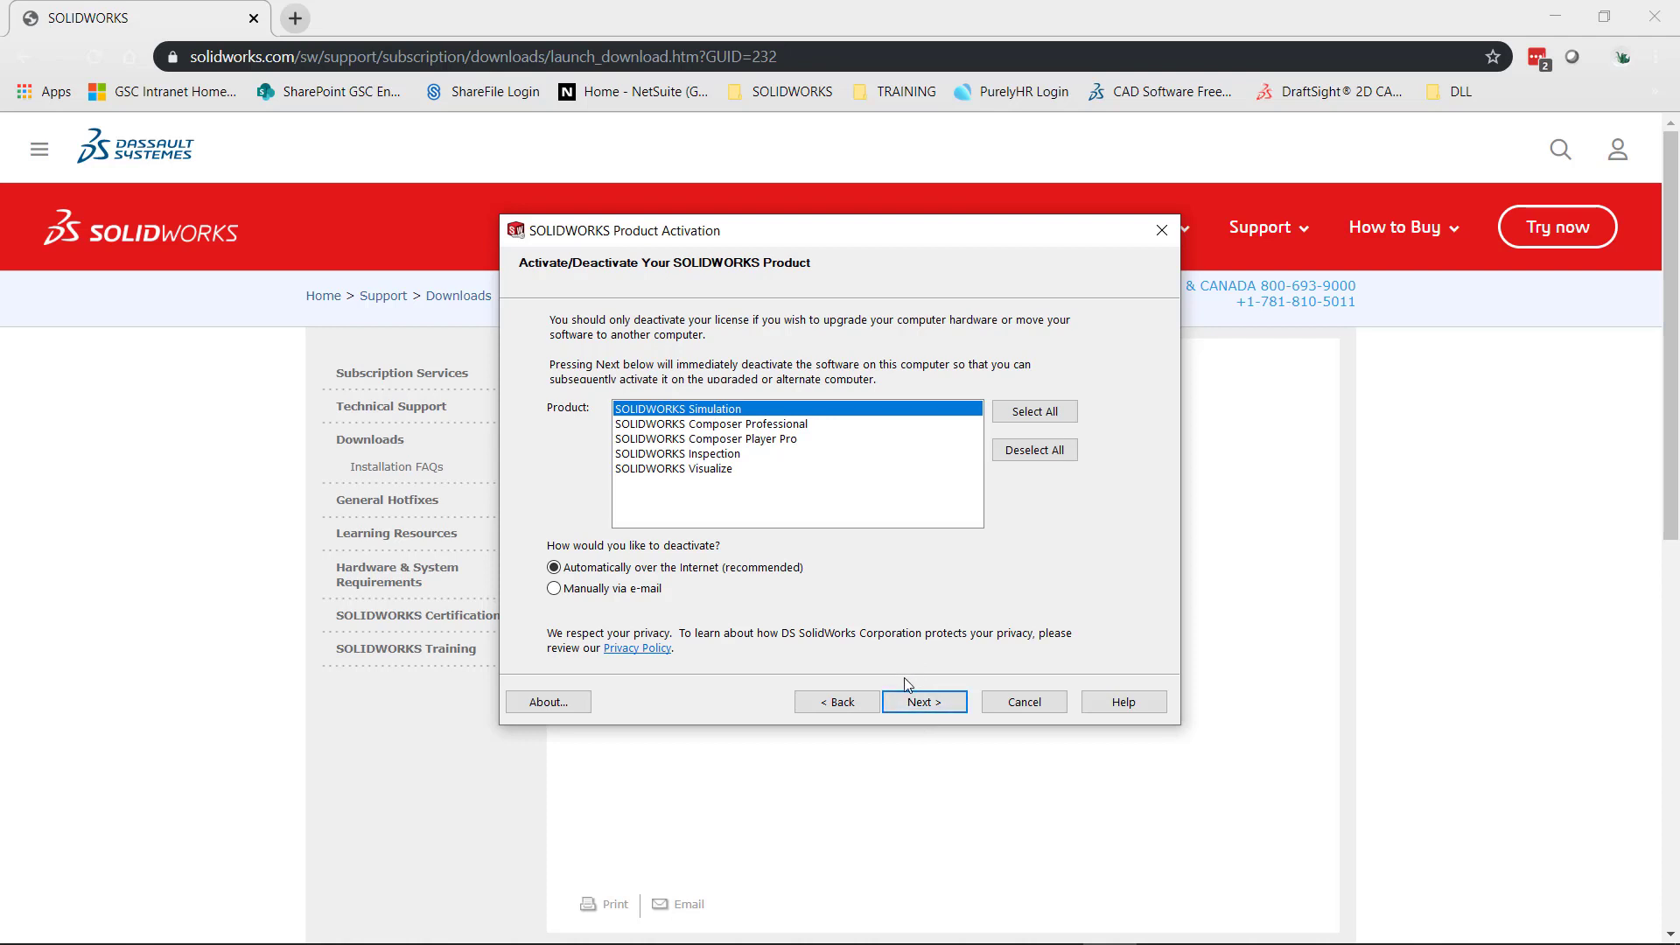
left_click(911, 705)
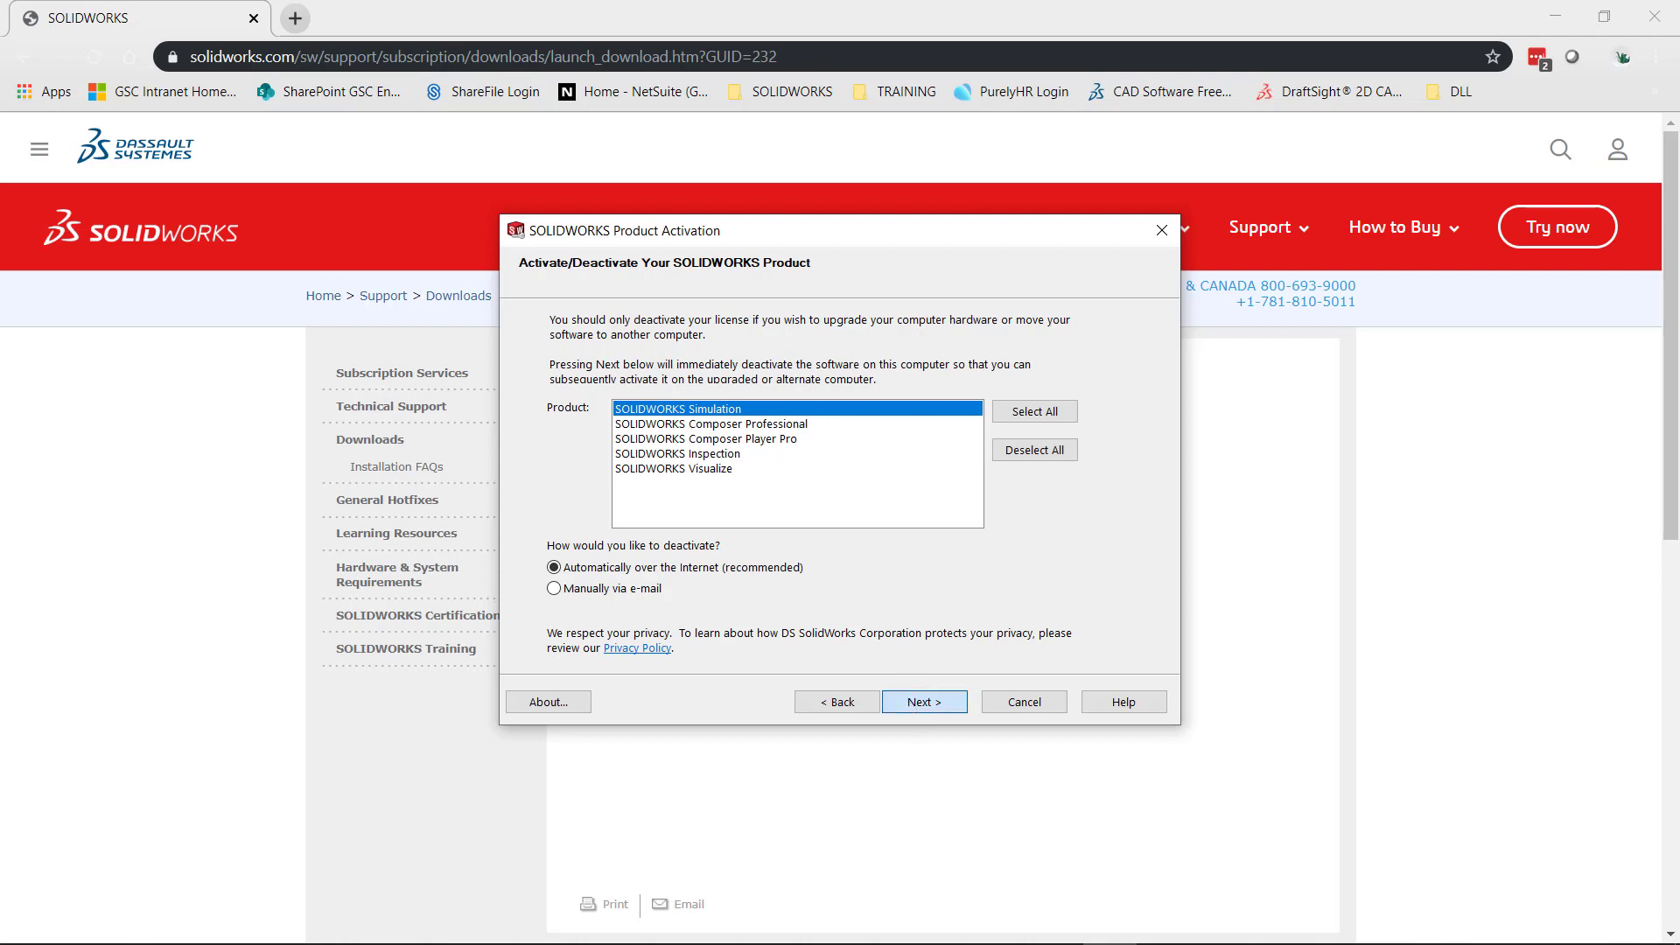